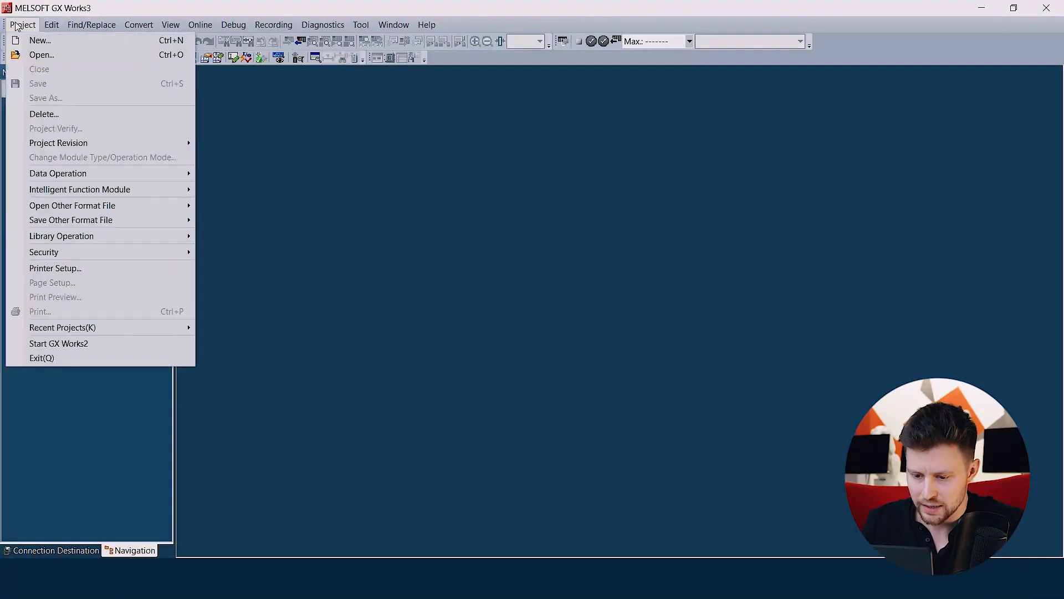
# - Create a new Ladder project for the FX5CPU series, type FX5U, and accept the added module with its default settings
pyautogui.click(33, 39)
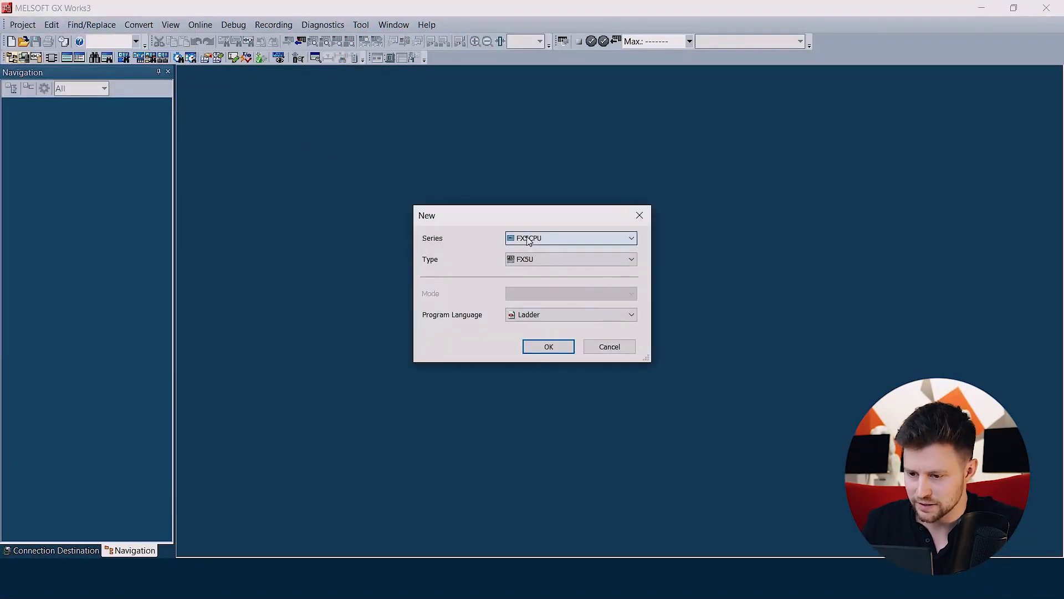
pyautogui.click(547, 347)
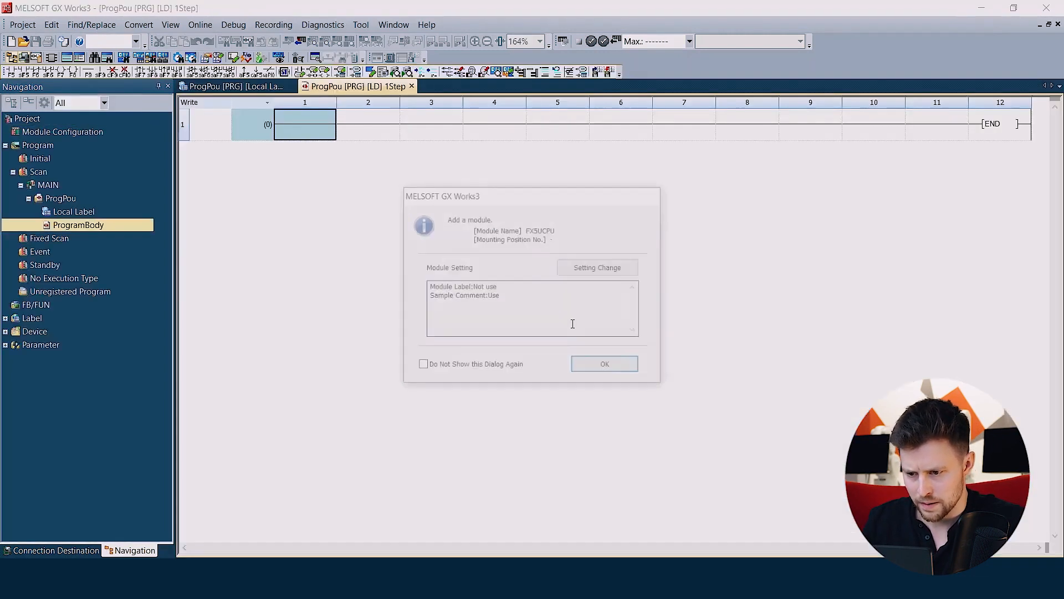
pyautogui.click(592, 364)
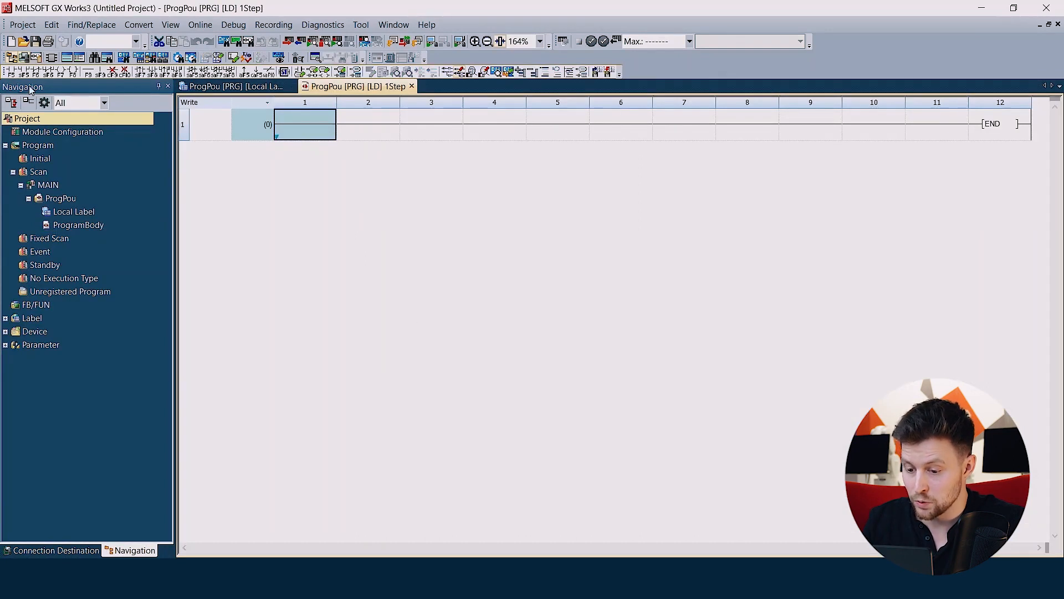
# - Open the Ethernet Port module parameters of the FX5UCPU from the project tree
pyautogui.click(6, 345)
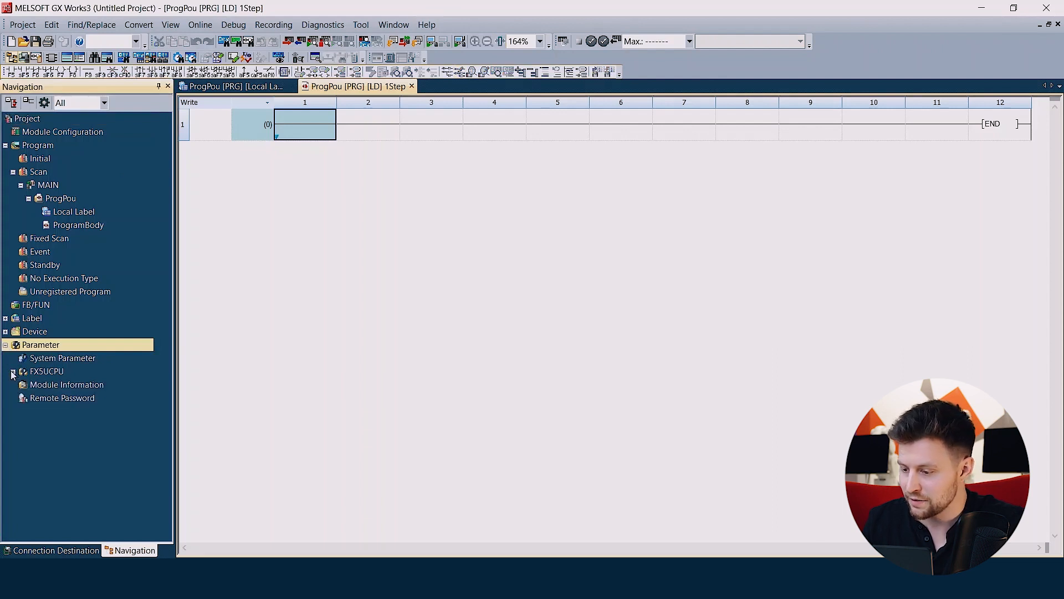
pyautogui.click(14, 372)
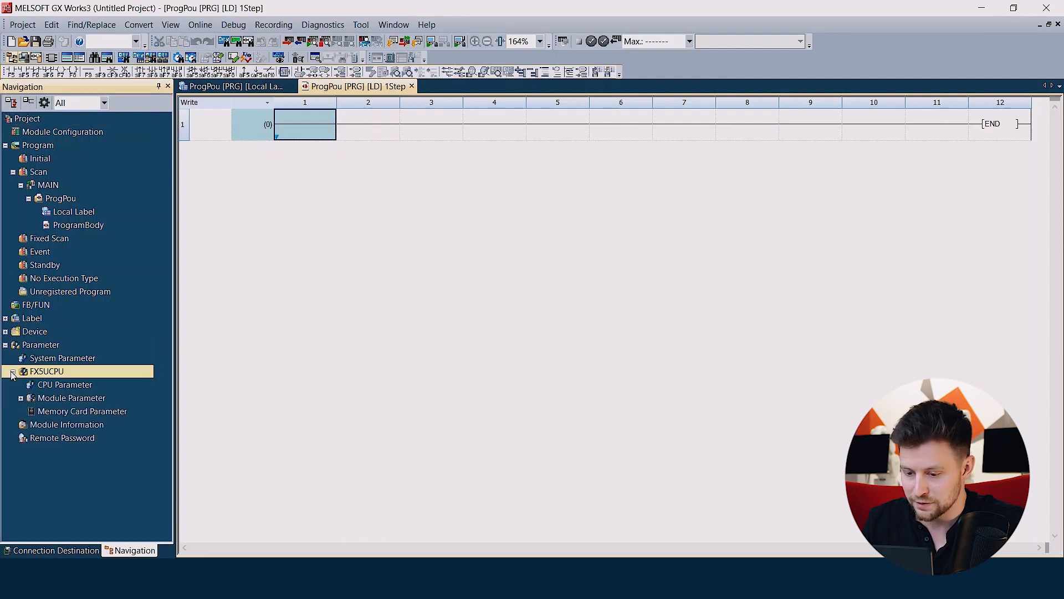
pyautogui.click(20, 400)
pyautogui.doubleClick(58, 411)
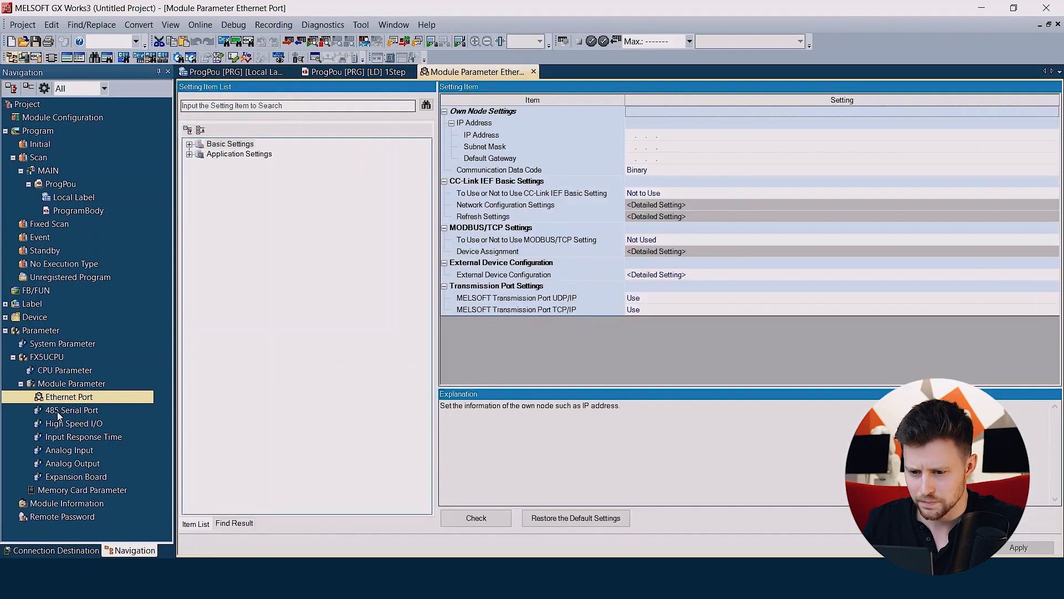
# - Set Simple CPU Communication to Use in the Ethernet port's application settings
pyautogui.click(190, 154)
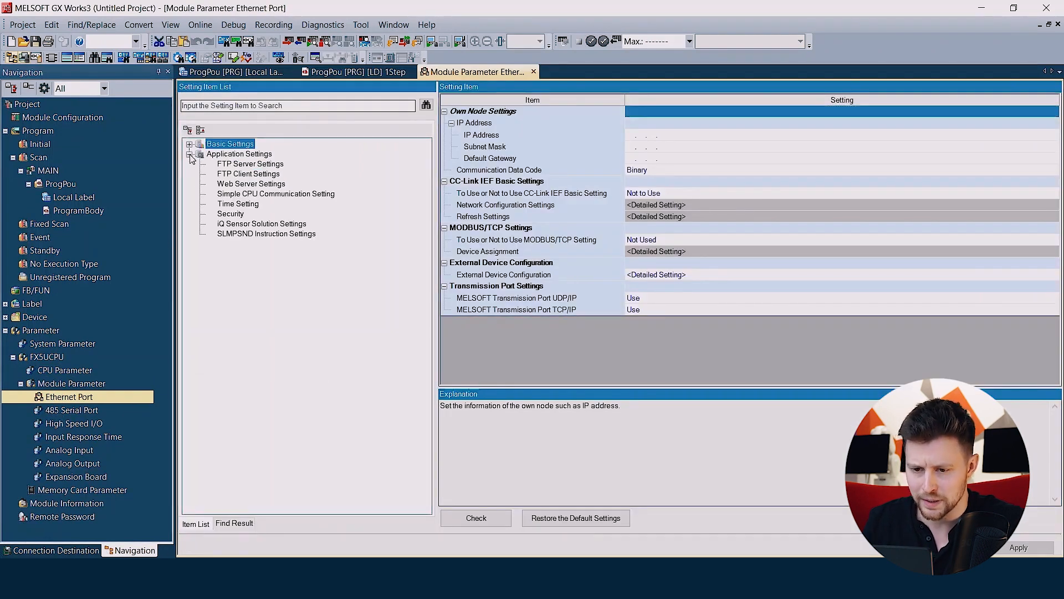
pyautogui.click(246, 197)
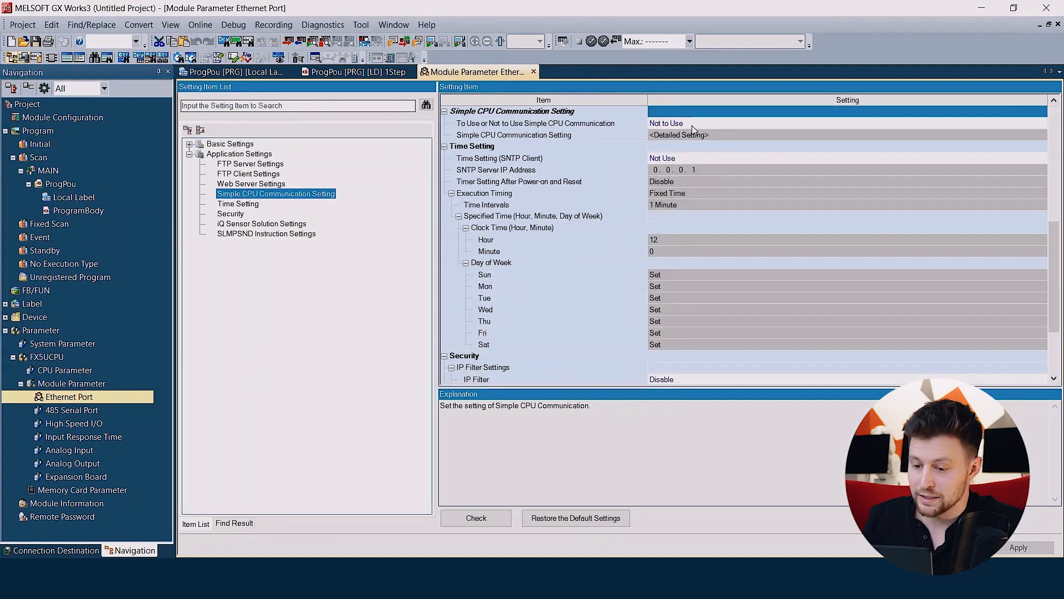
pyautogui.click(1027, 126)
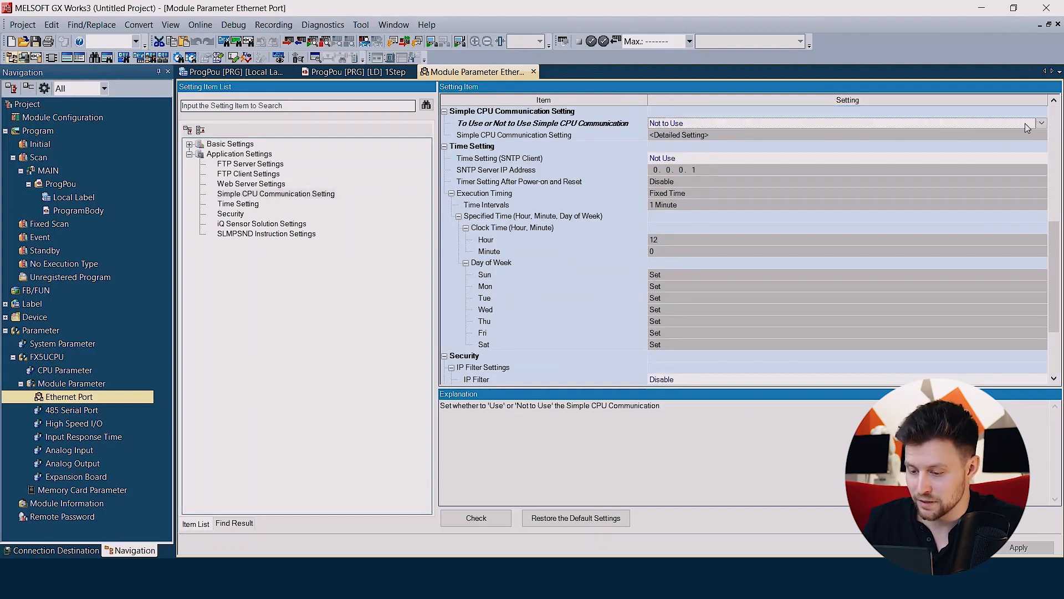
pyautogui.click(1040, 124)
pyautogui.click(664, 146)
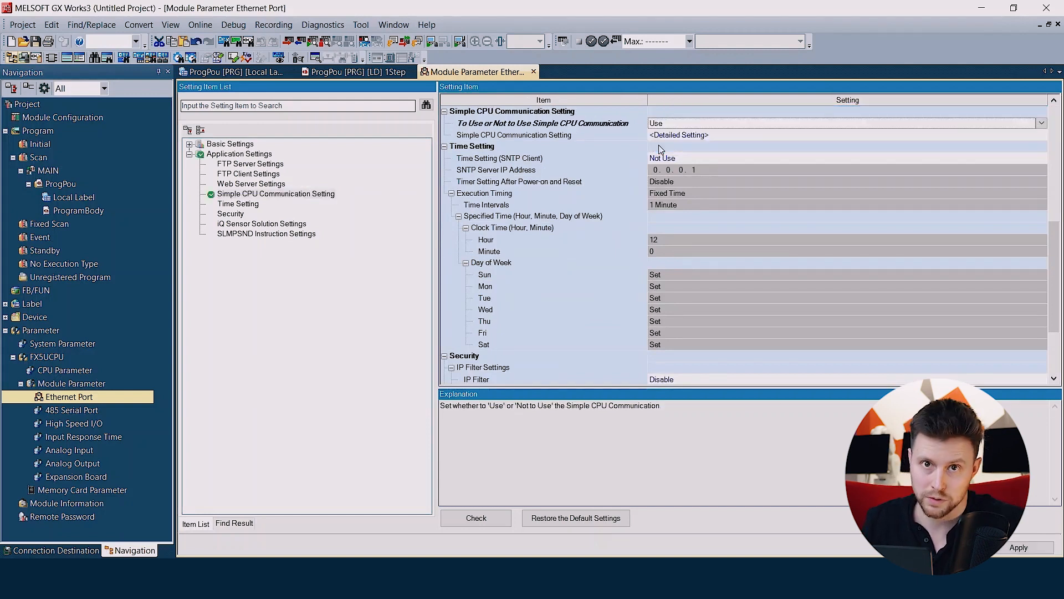
# - Open the detailed Simple CPU Communication settings and enlarge the table by auto-hiding the project navigation and narrowing the setting item list
pyautogui.click(736, 136)
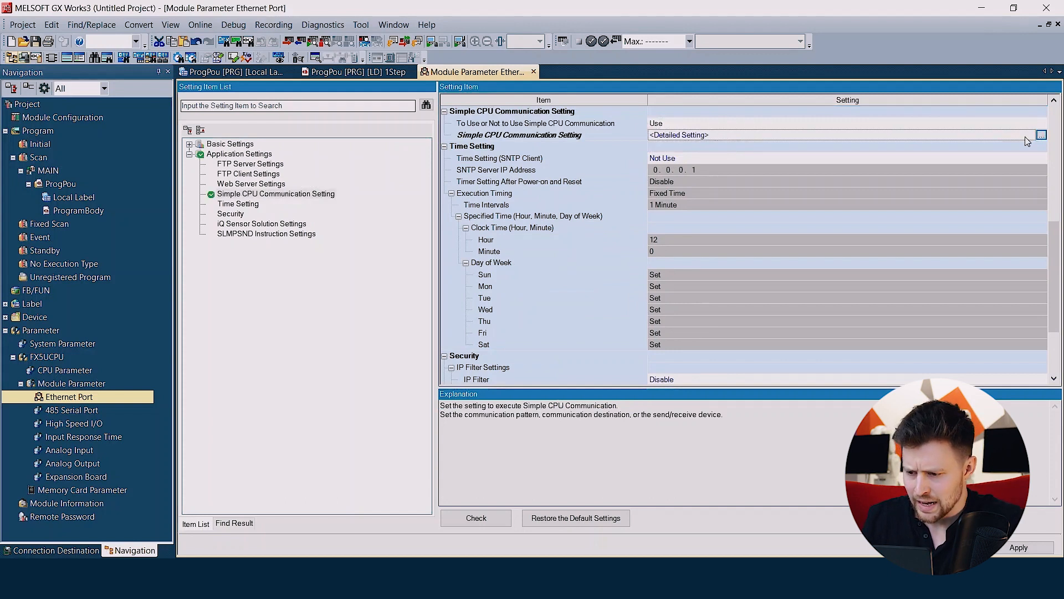
pyautogui.click(1041, 136)
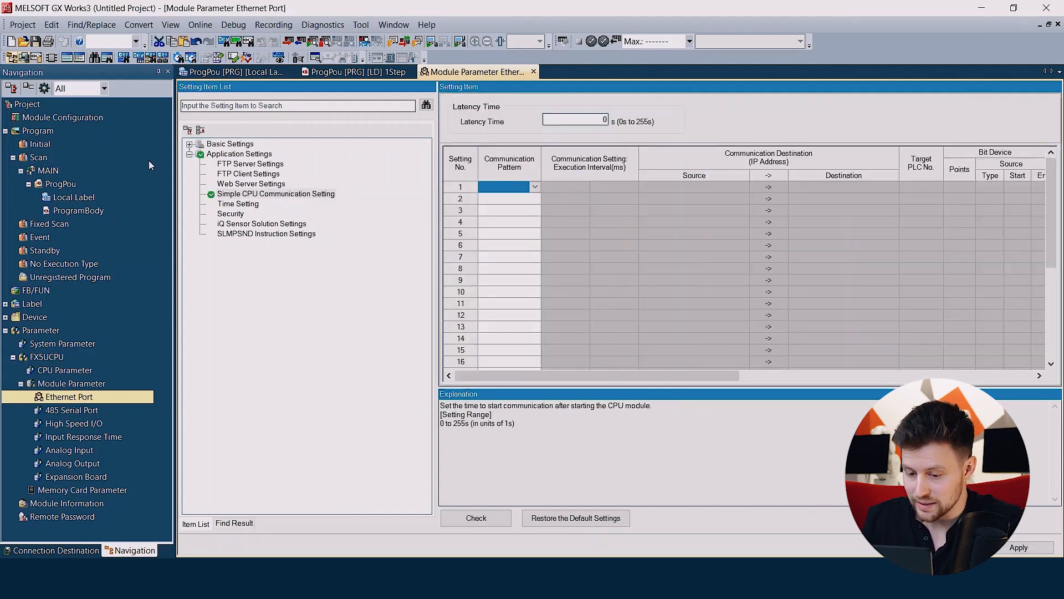
pyautogui.click(159, 72)
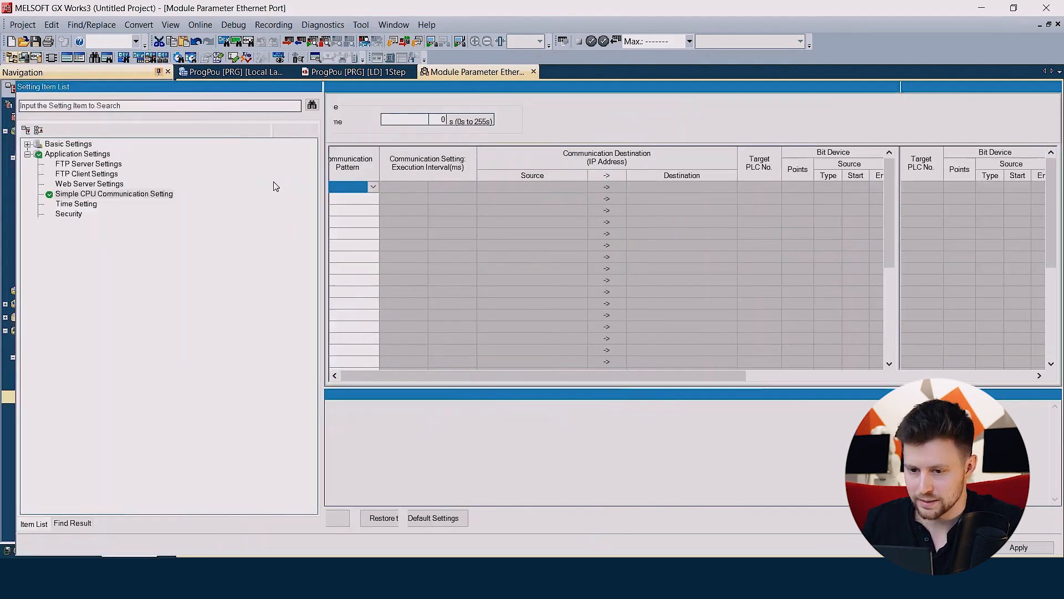
pyautogui.moveTo(326, 191); pyautogui.dragTo(83, 189)
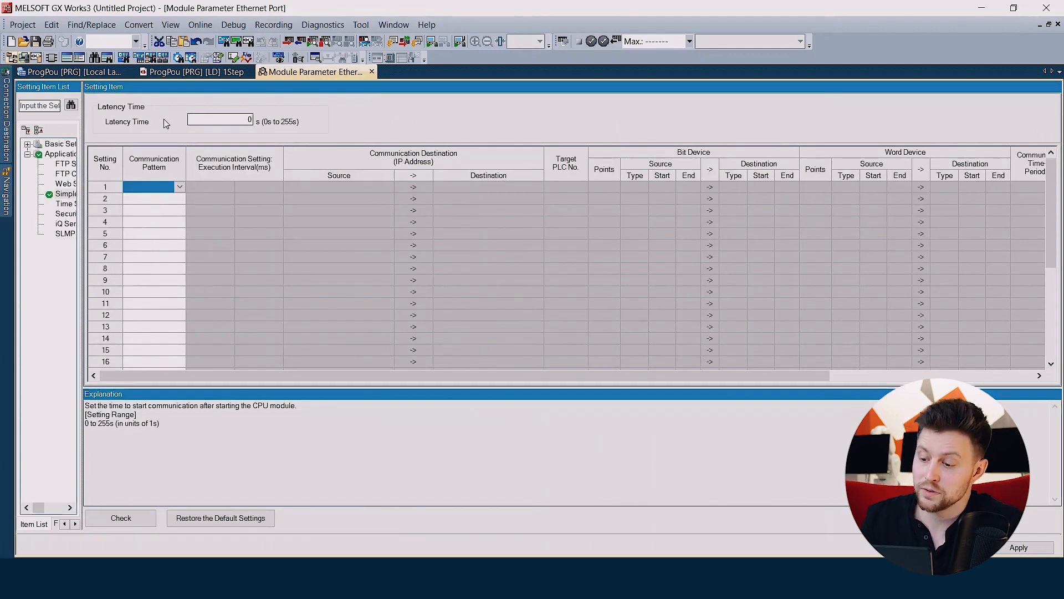
# - Set communication setting 1 to the Read pattern and choose MELSEC iQ-F (built-in Ethernet) as its source device type
pyautogui.click(180, 187)
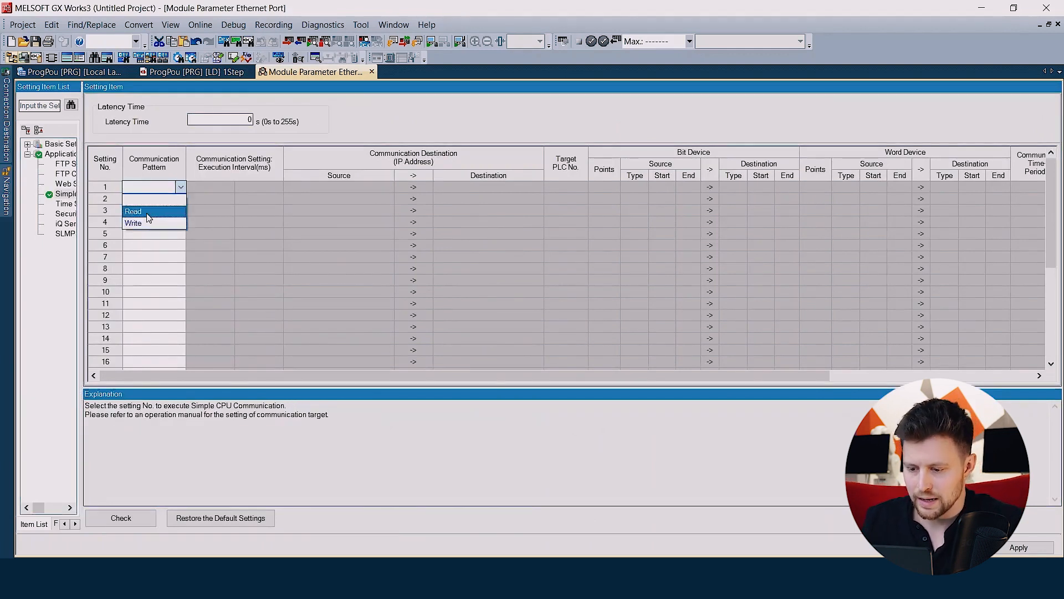
pyautogui.click(148, 215)
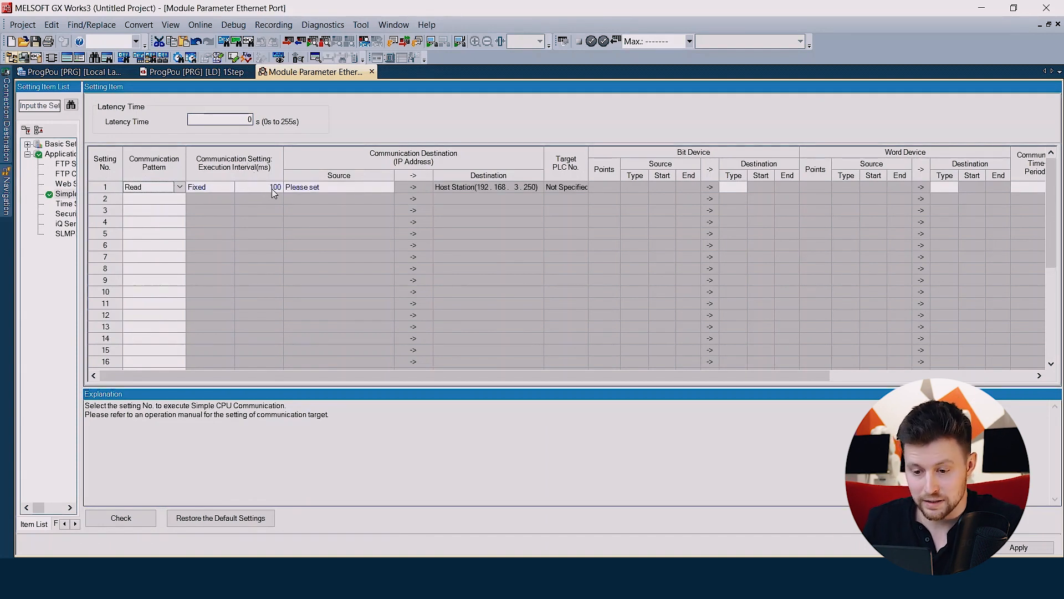
pyautogui.click(355, 192)
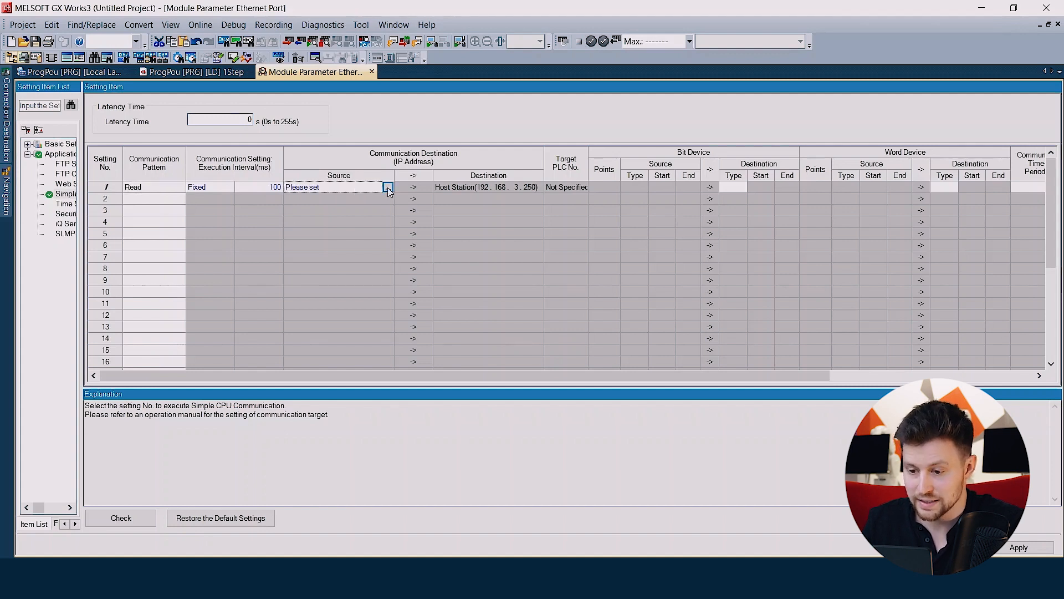
pyautogui.click(388, 187)
pyautogui.click(508, 248)
pyautogui.click(541, 246)
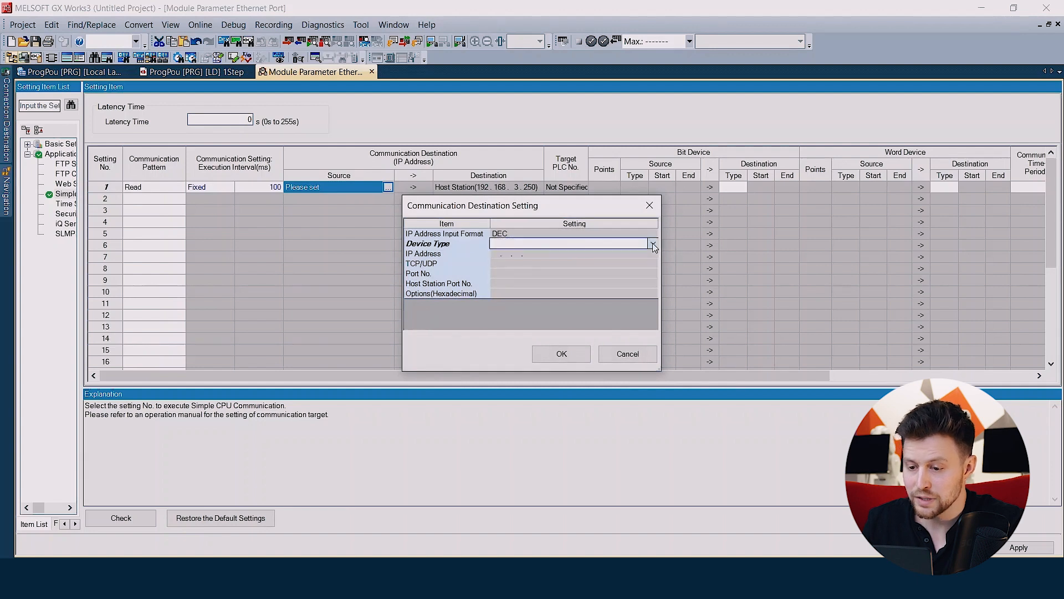
pyautogui.click(617, 245)
pyautogui.click(555, 299)
# - Set the source device's IP address to 192.168.3.251 and accept the communication destination setting
pyautogui.click(497, 256)
pyautogui.write('192 . 16')
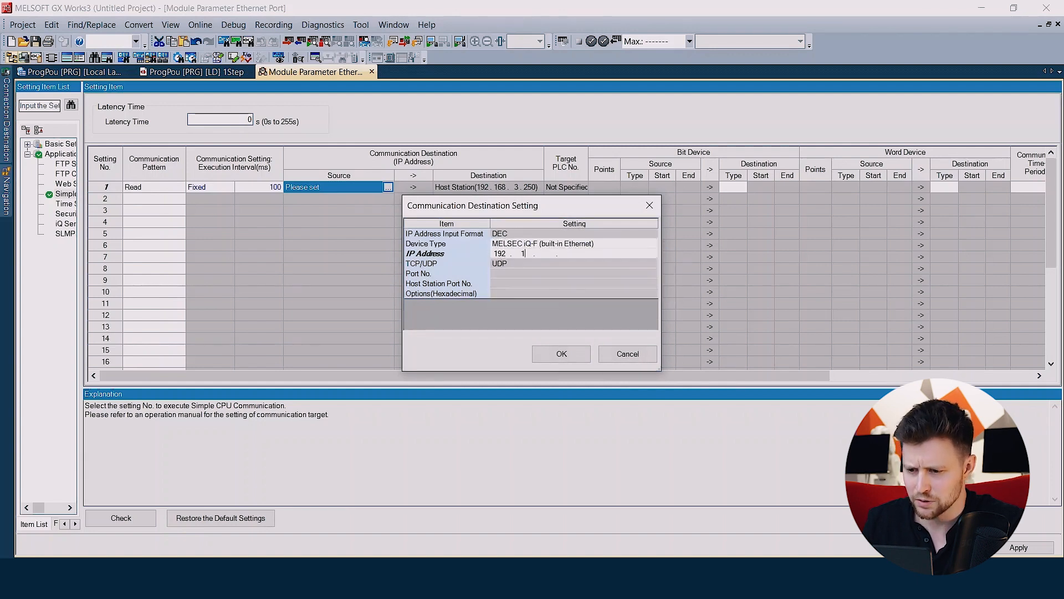
pyautogui.write('8 . 3 . ')
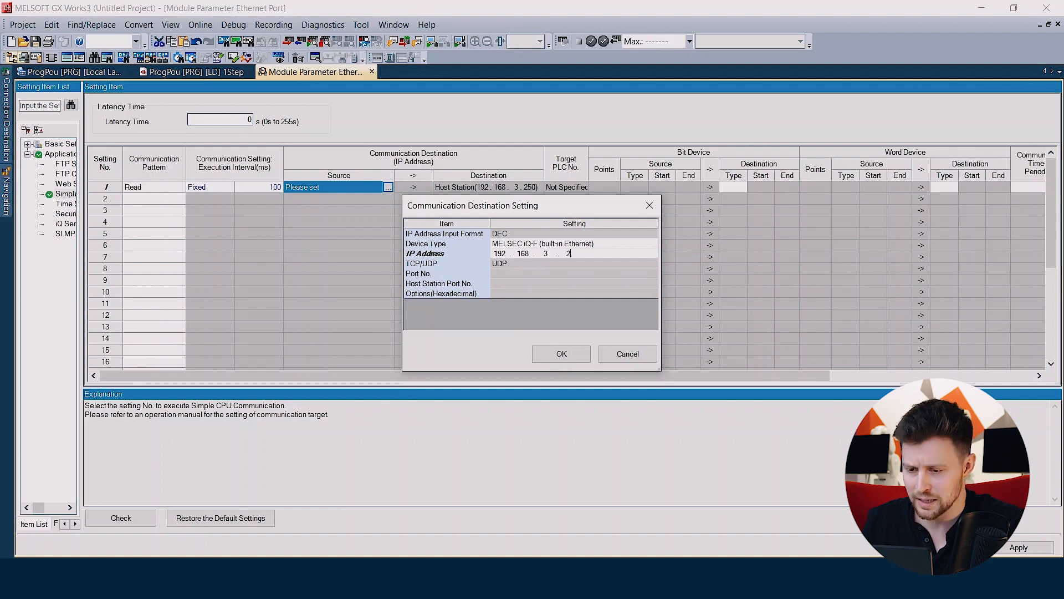
pyautogui.write('251')
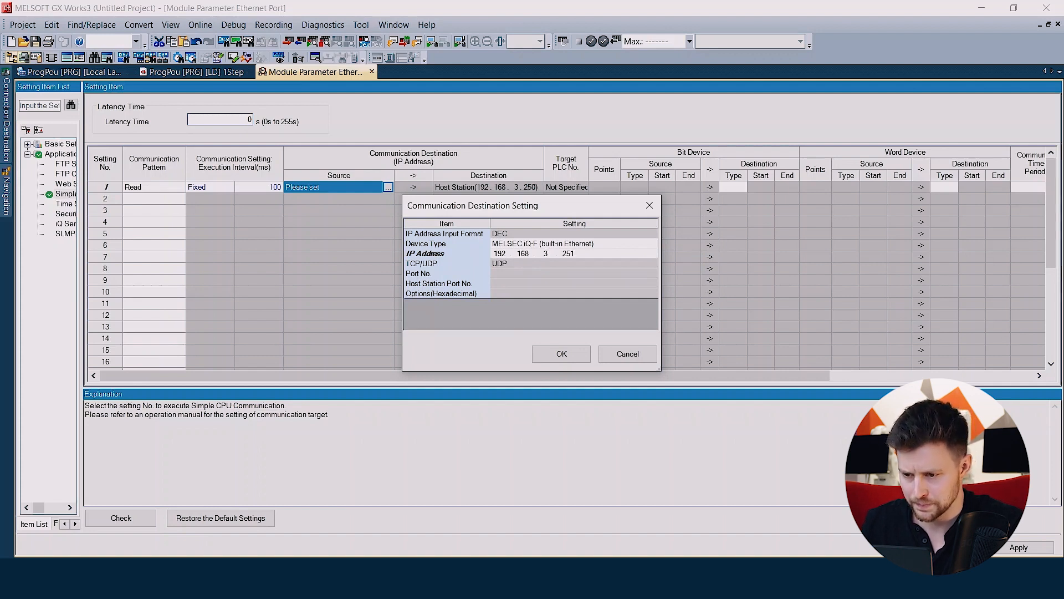
pyautogui.press('Return')
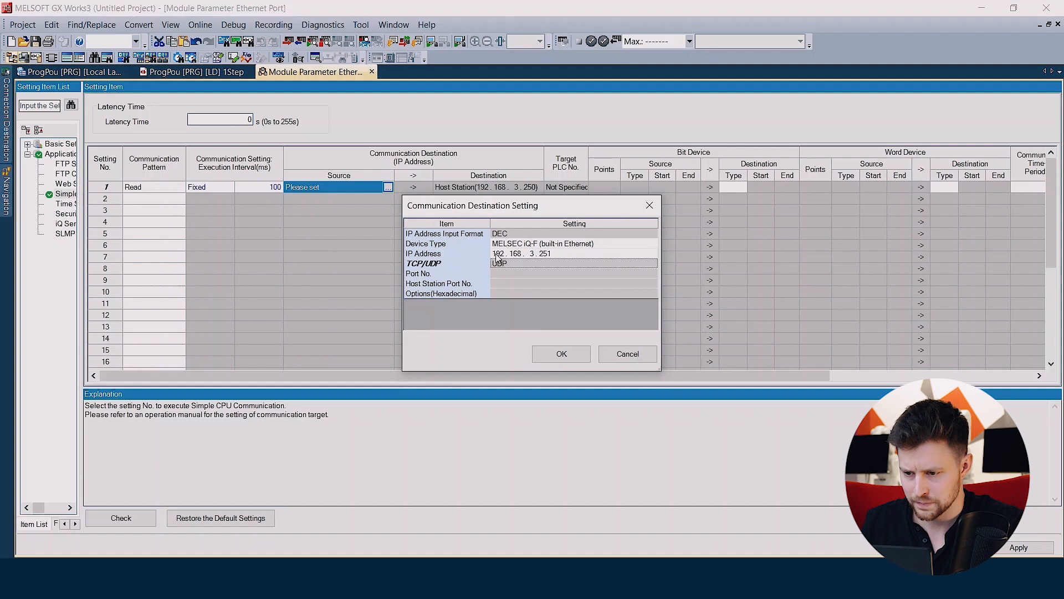
pyautogui.click(560, 353)
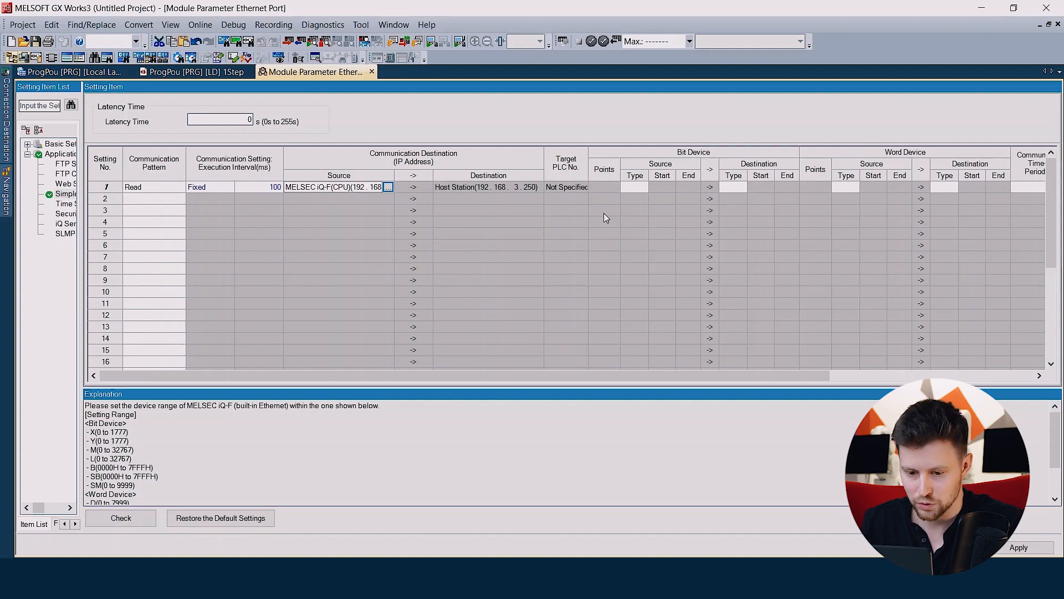
# - Set the bit device source of setting 1 to type M, start 0, end 15
pyautogui.click(636, 188)
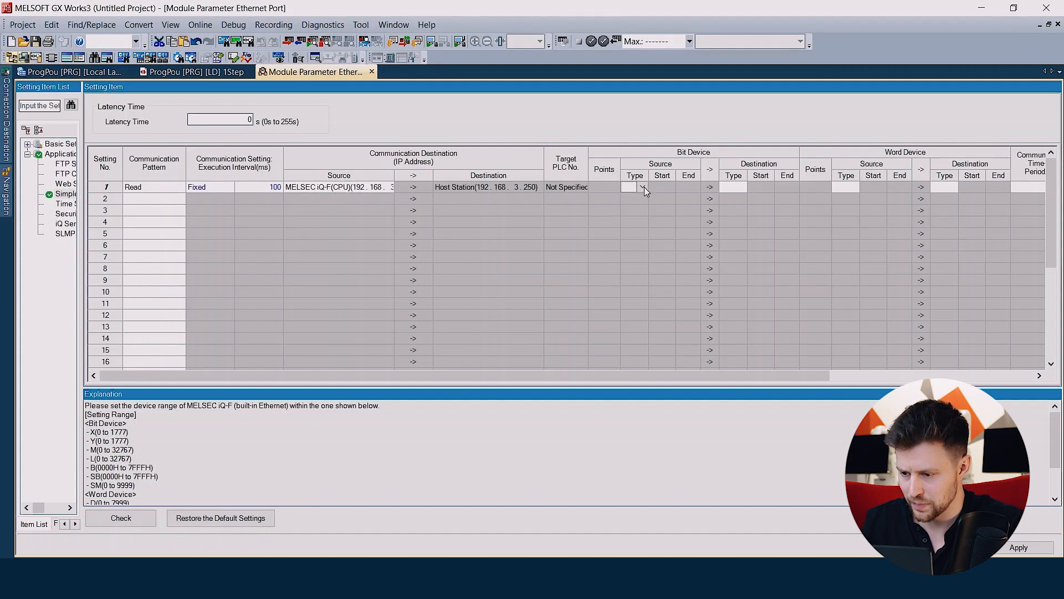
pyautogui.click(644, 187)
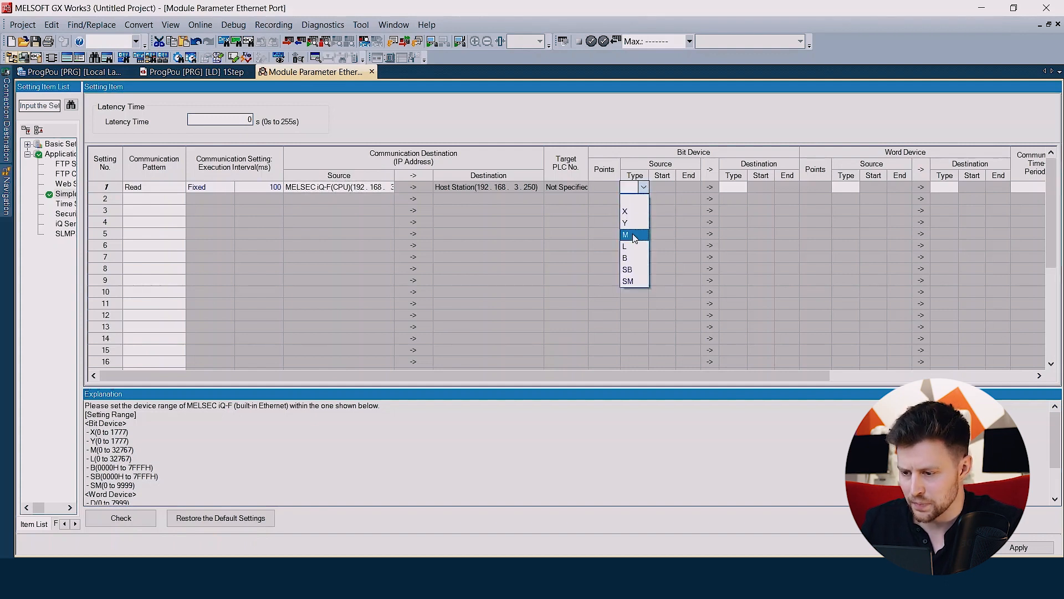
pyautogui.click(635, 237)
pyautogui.click(665, 188)
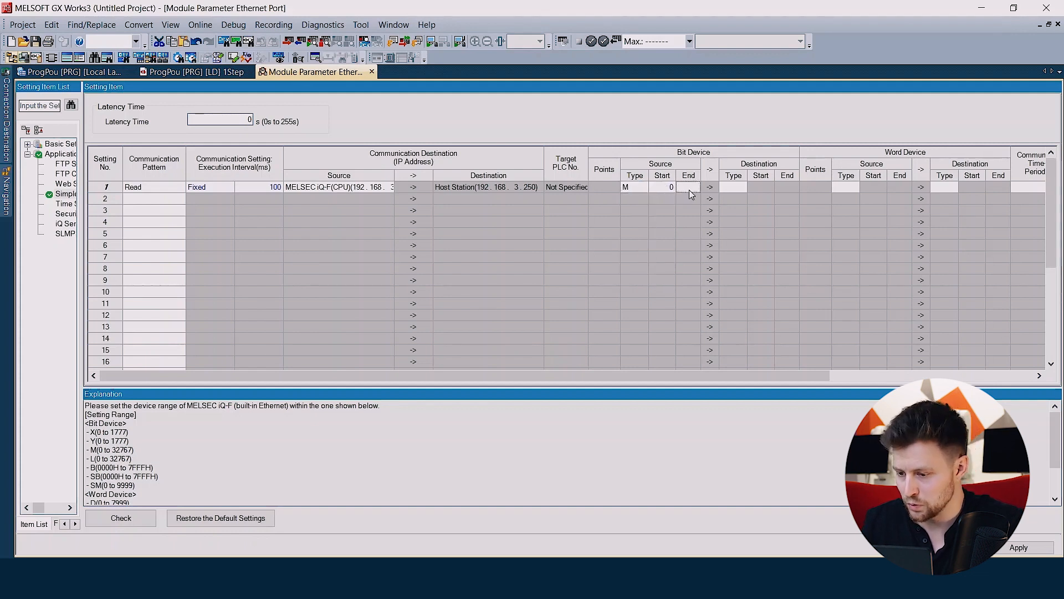
pyautogui.write('15')
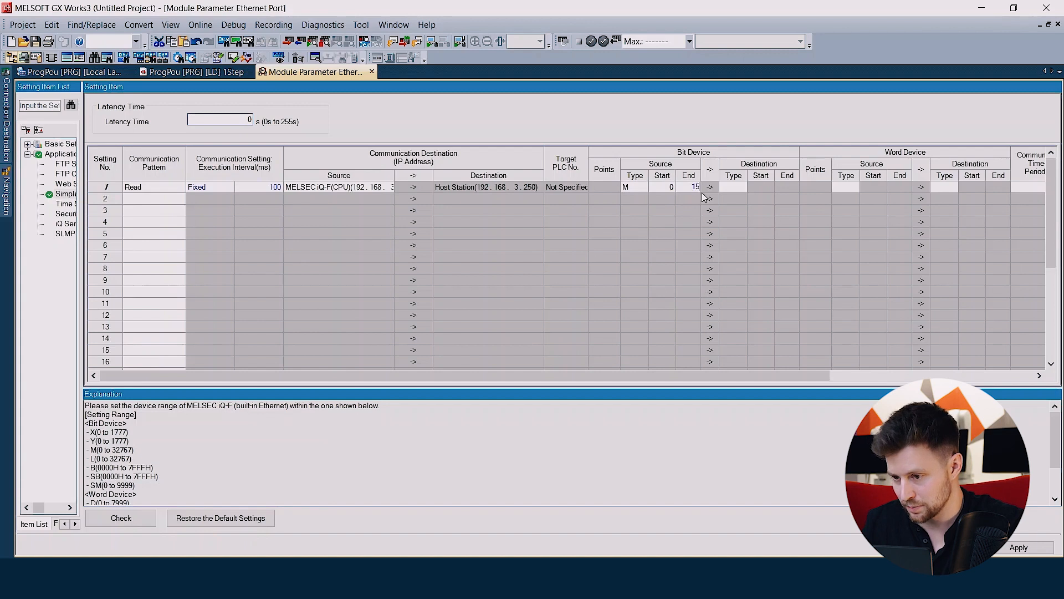
# - Set the bit device destination of setting 1 to type M with start 64
pyautogui.click(733, 187)
pyautogui.click(742, 186)
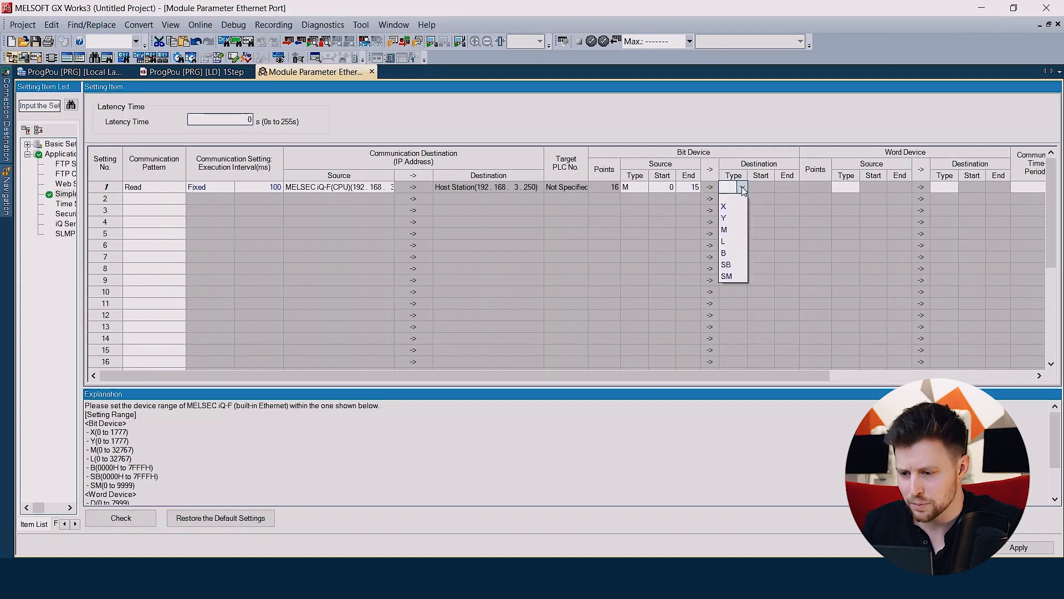
pyautogui.click(729, 236)
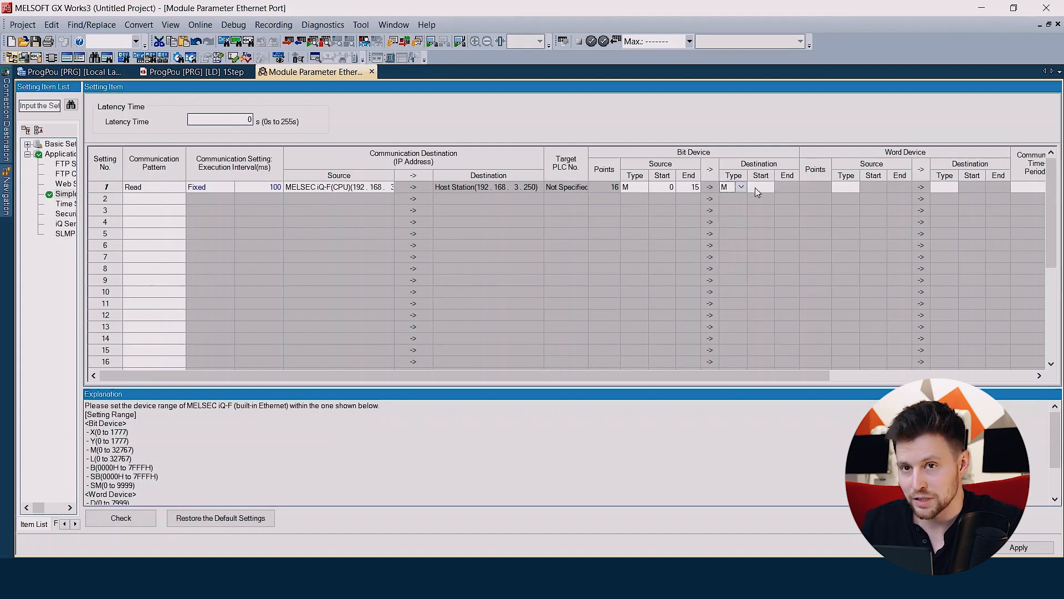
pyautogui.click(760, 187)
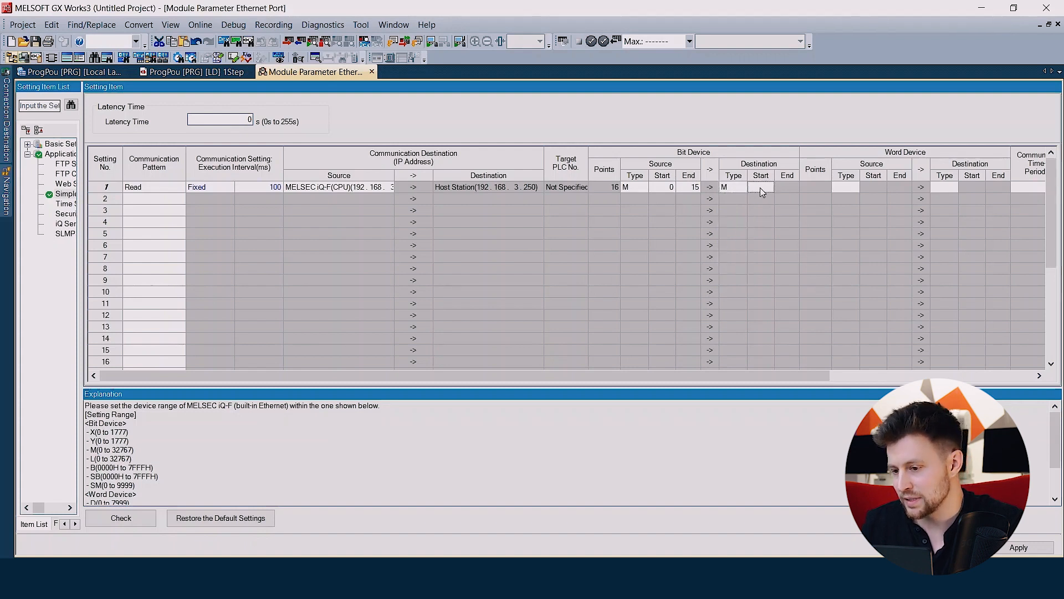
pyautogui.write('64')
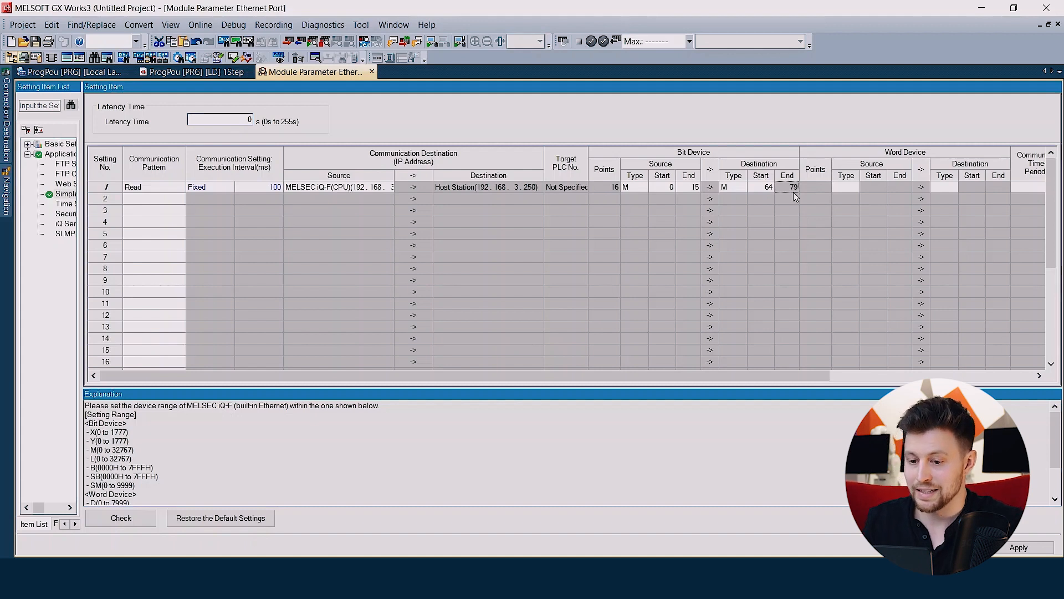
# - Set the word device source of setting 1 to type D, start 0, end 10
pyautogui.click(842, 187)
pyautogui.click(854, 187)
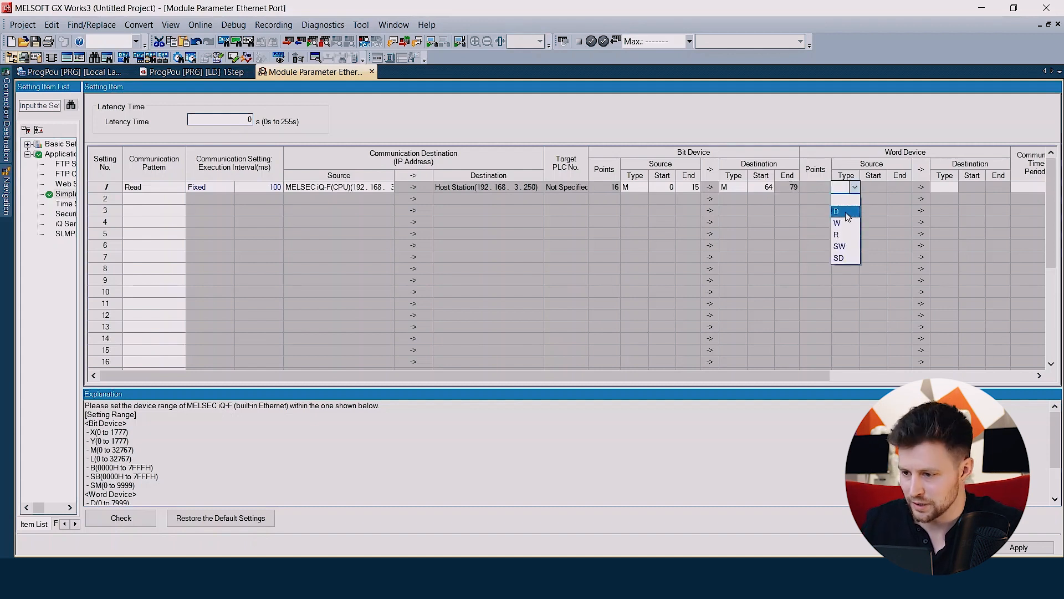
pyautogui.click(847, 212)
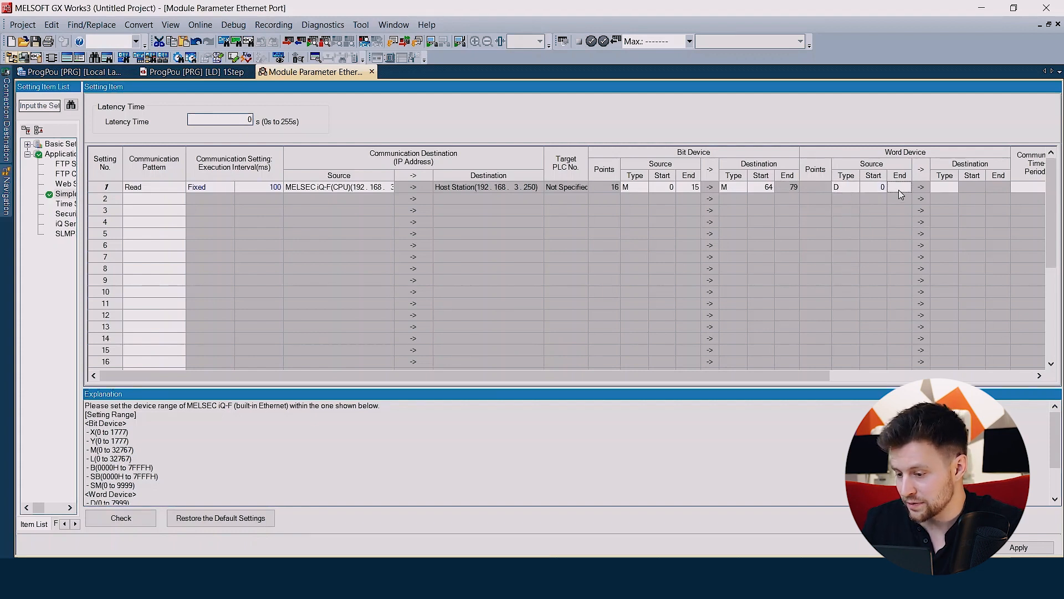
pyautogui.write('10')
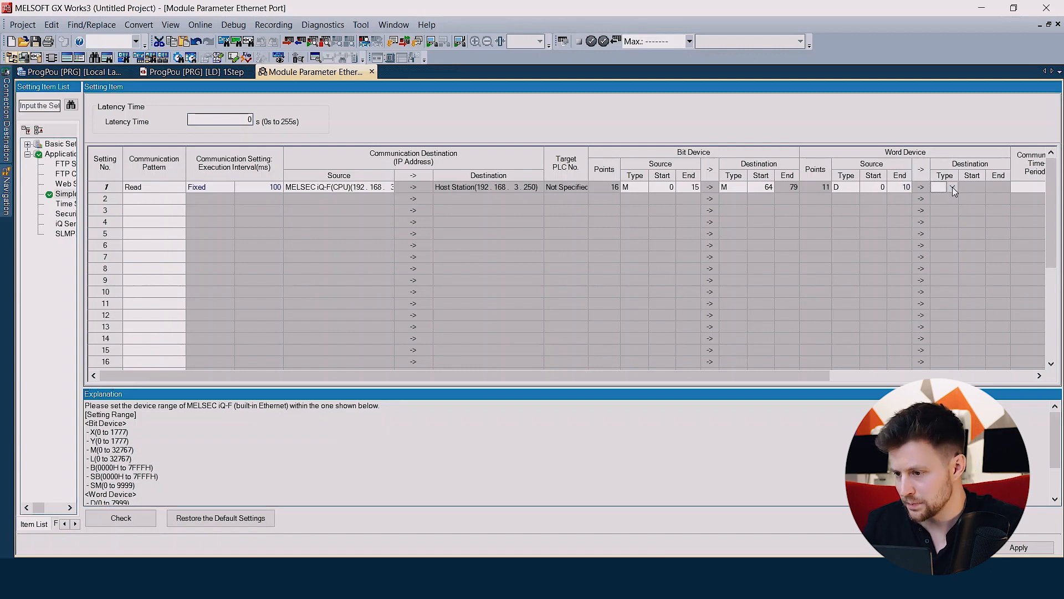
# - Set the word device destination of setting 1 to type D with start 100
pyautogui.click(953, 187)
pyautogui.click(942, 217)
pyautogui.click(977, 186)
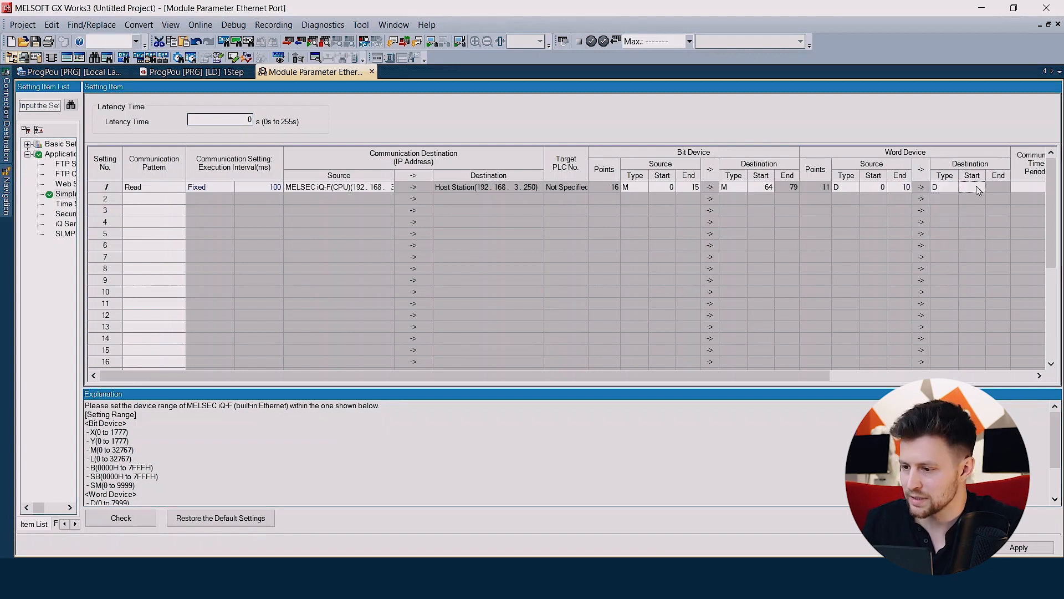
pyautogui.write('100')
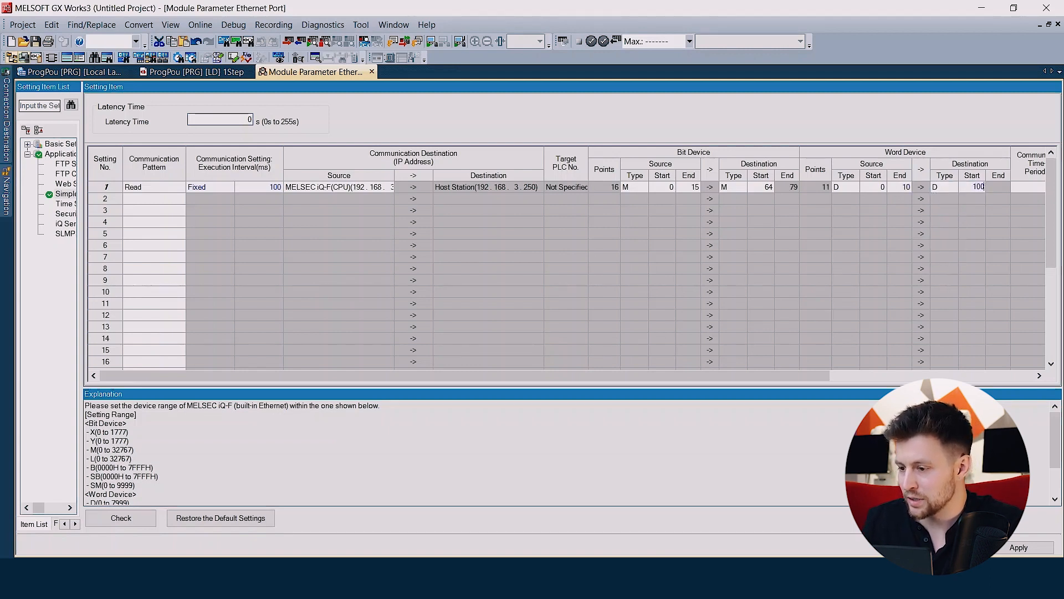
pyautogui.press('Return')
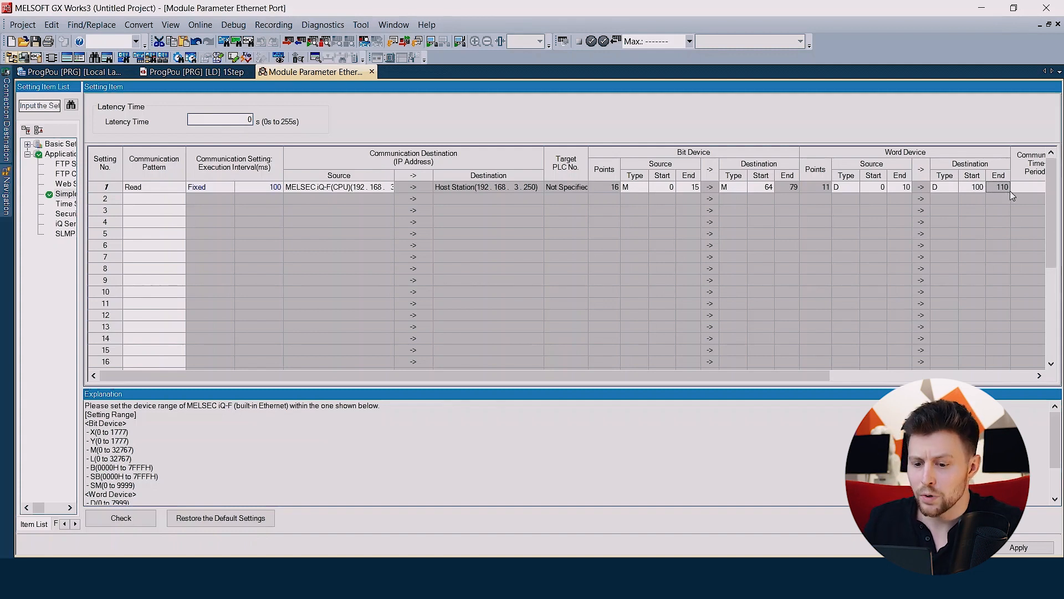
# - Set the communication pattern of setting 2 to Write
pyautogui.click(173, 199)
pyautogui.click(181, 200)
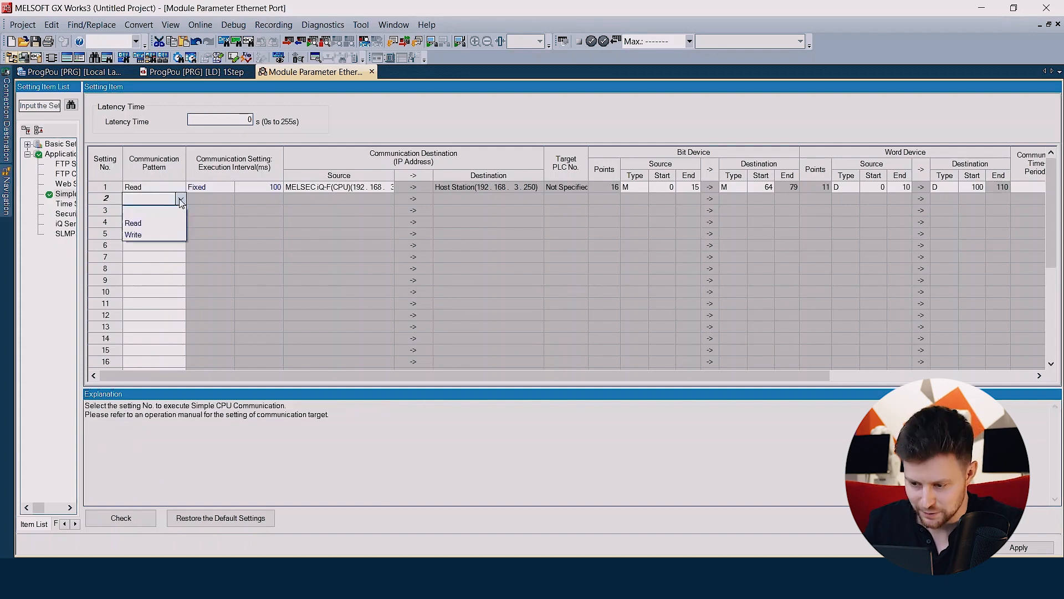
pyautogui.click(136, 235)
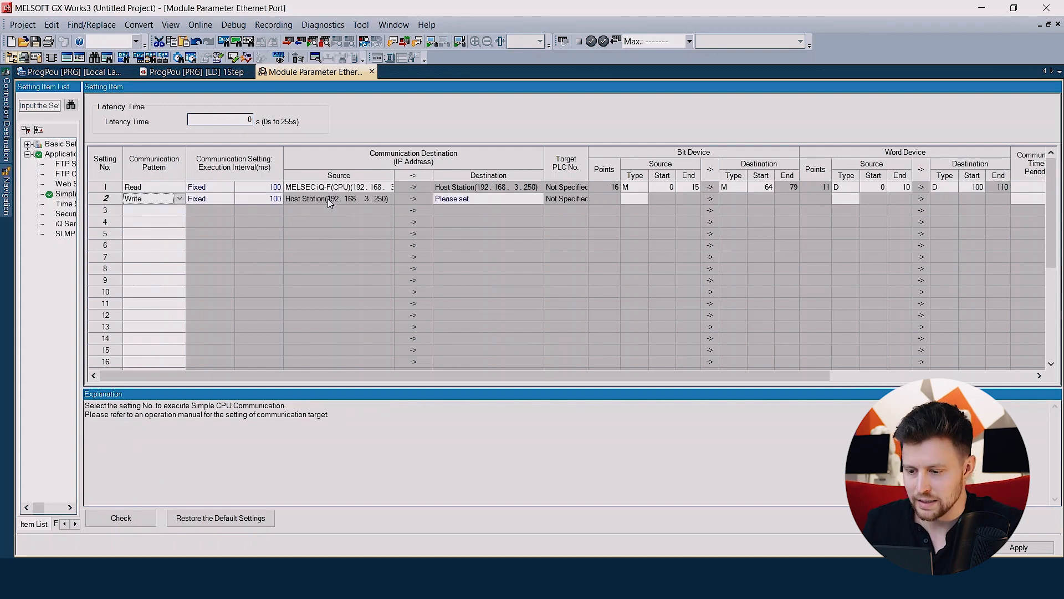
# - Set the communication destination of setting 2 to device type MELSEC iQ-F (built-in Ethernet) with IP address 192.168.3.251
pyautogui.click(490, 199)
pyautogui.click(536, 198)
pyautogui.click(515, 244)
pyautogui.click(652, 243)
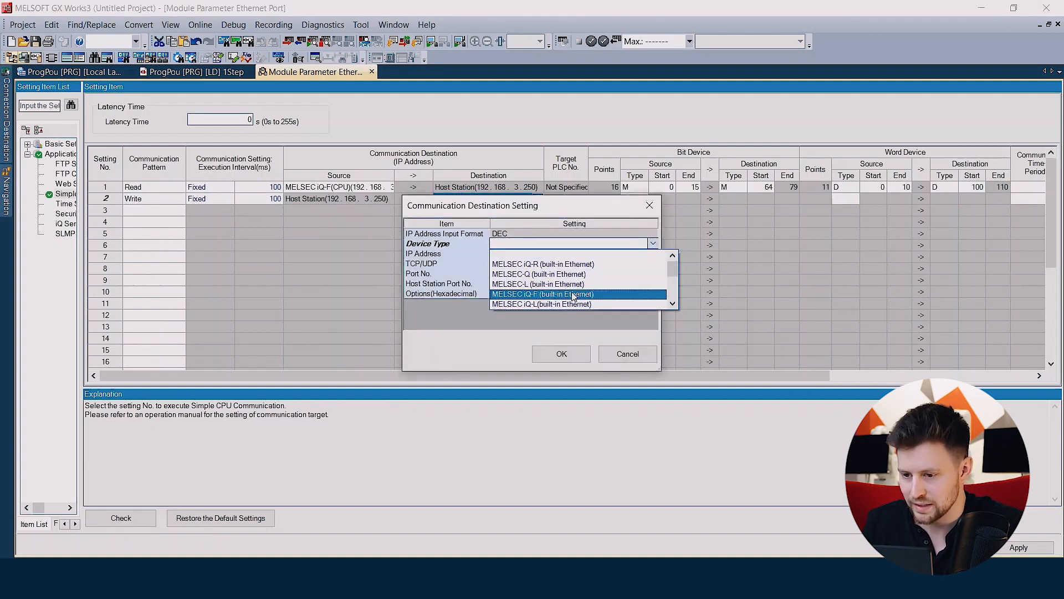
pyautogui.click(555, 293)
pyautogui.click(498, 255)
pyautogui.write('192 . 168 ')
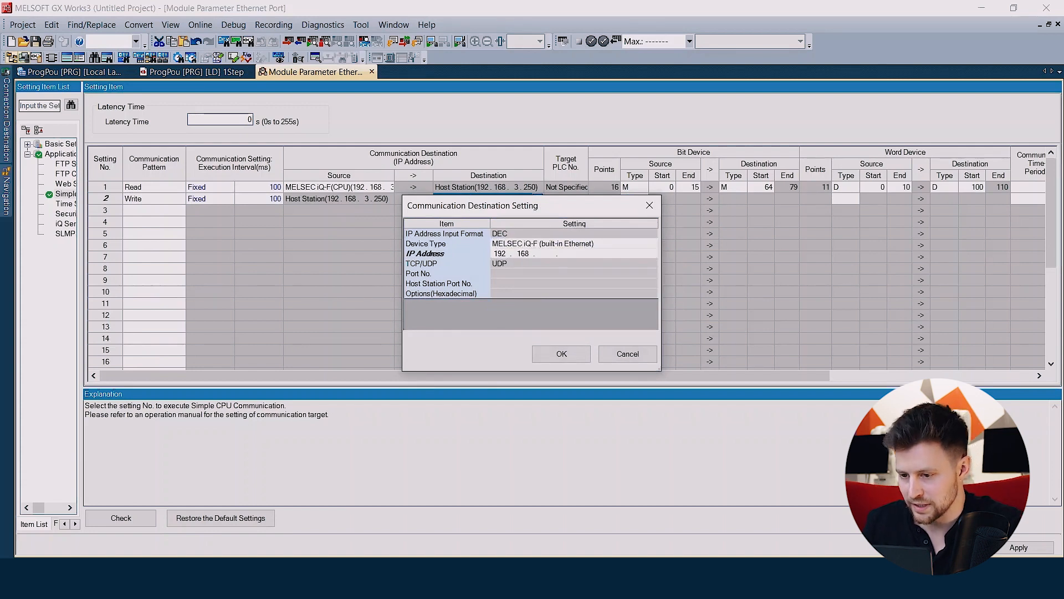
pyautogui.write('. 3 . 251')
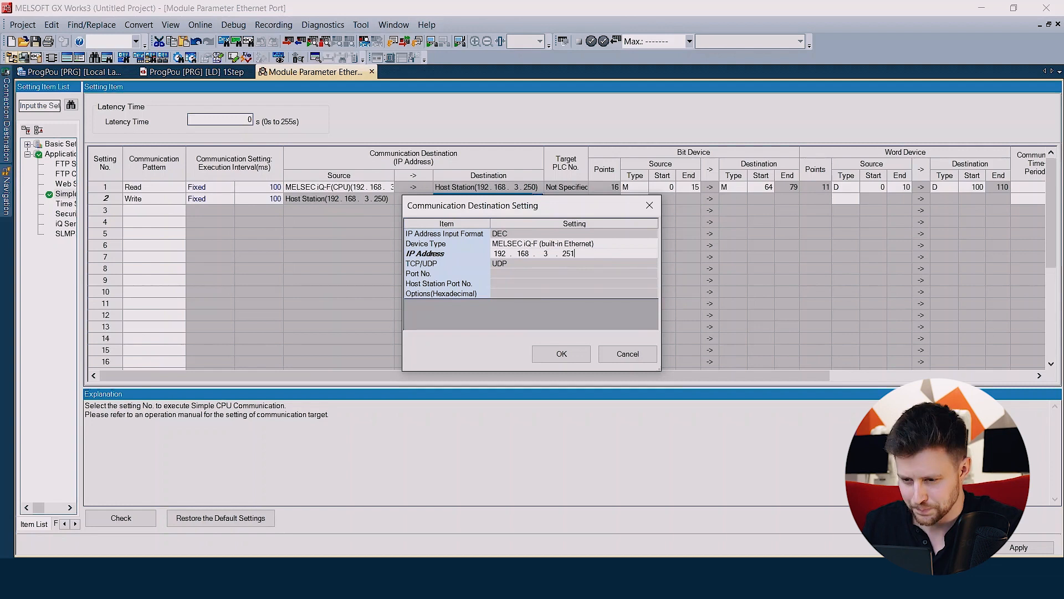
pyautogui.click(563, 354)
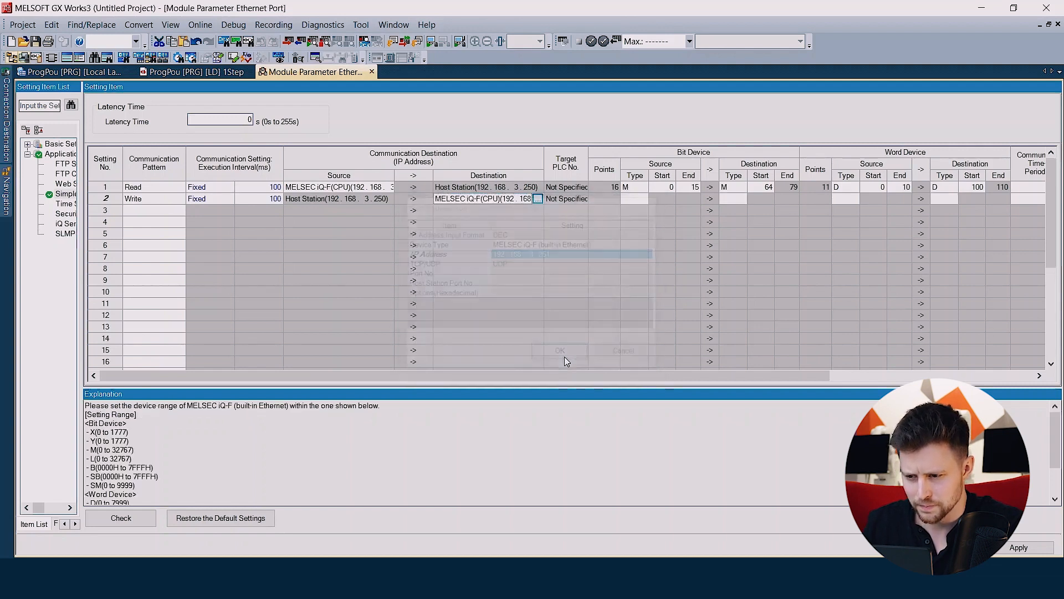
# - Set the bit device source of setting 2 to type M, start 128, end 143
pyautogui.click(633, 199)
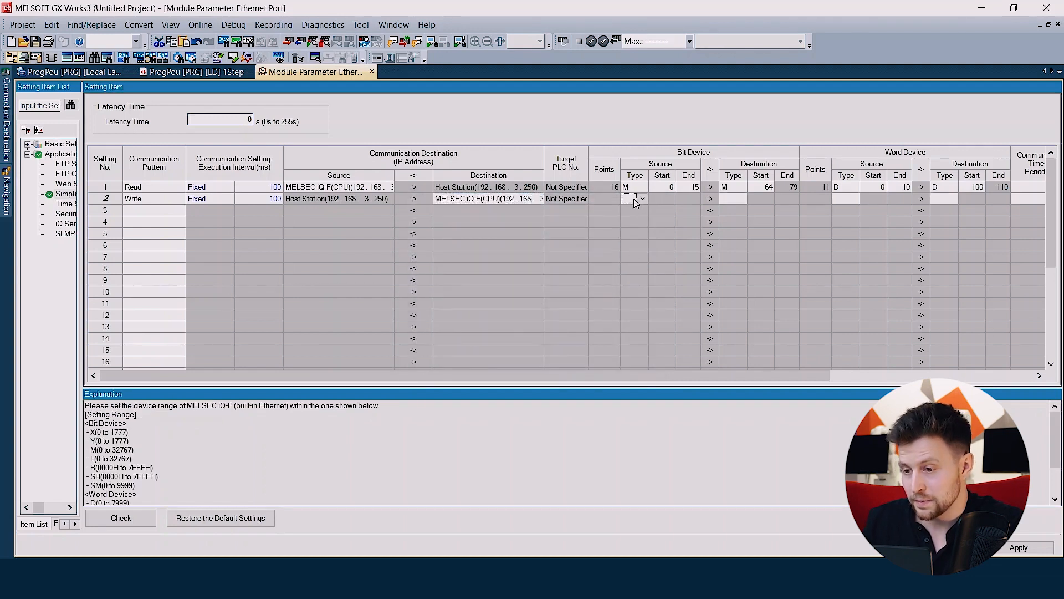
pyautogui.click(643, 200)
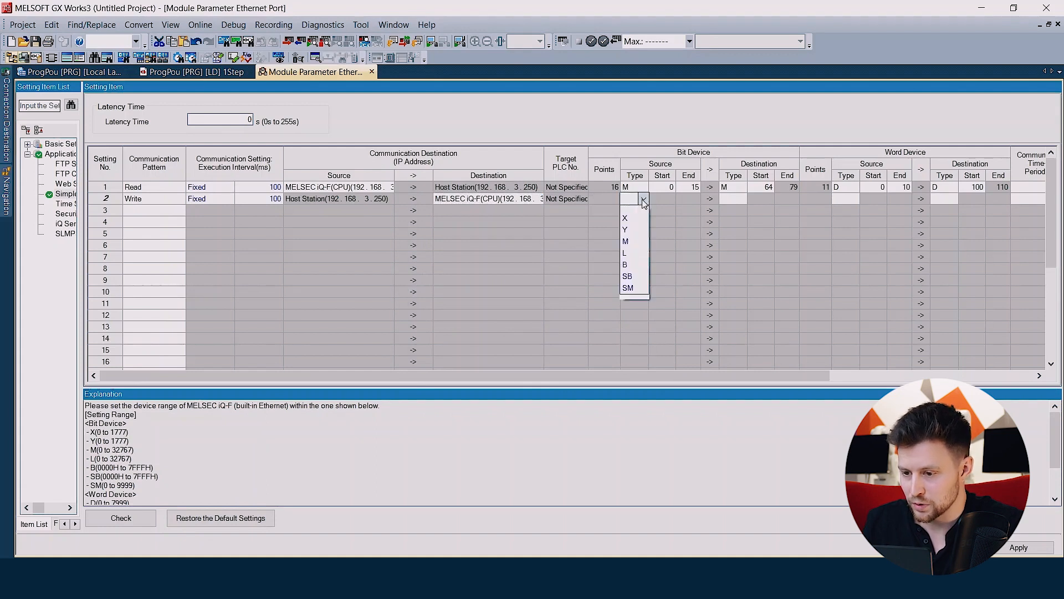
pyautogui.click(636, 246)
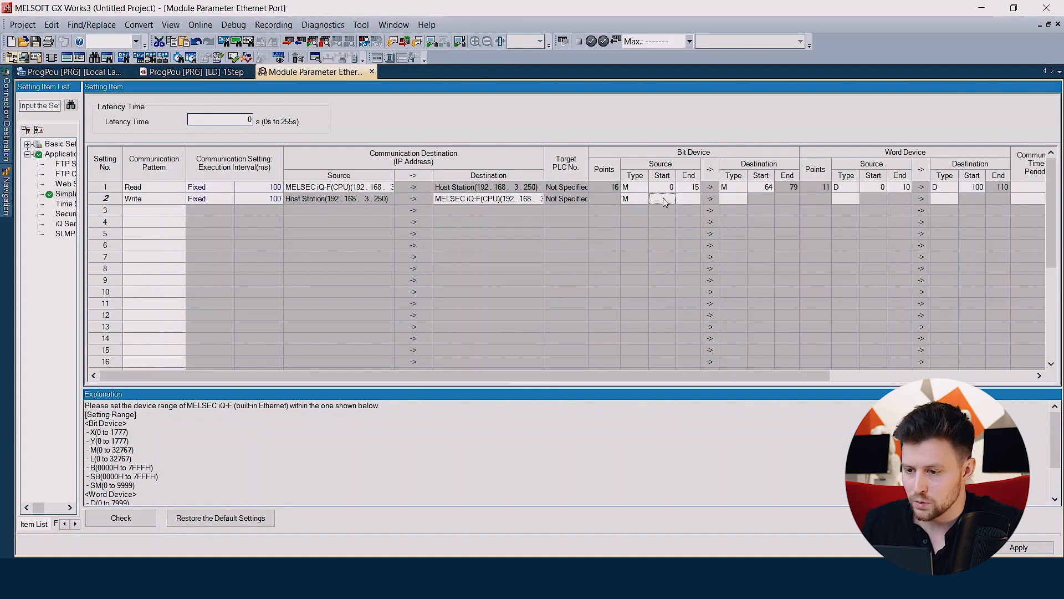
pyautogui.write('128')
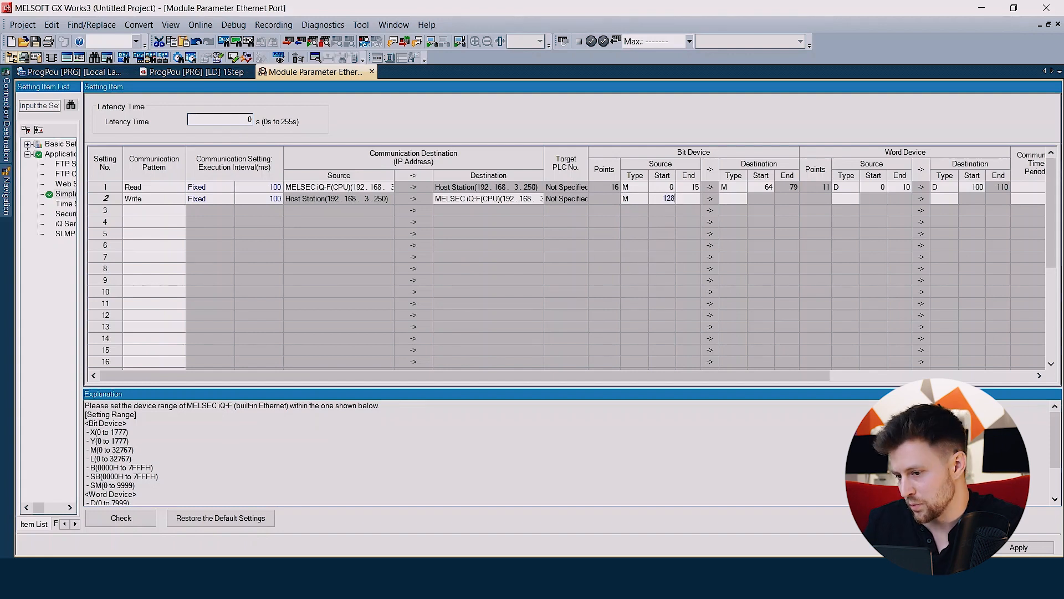
pyautogui.click(691, 200)
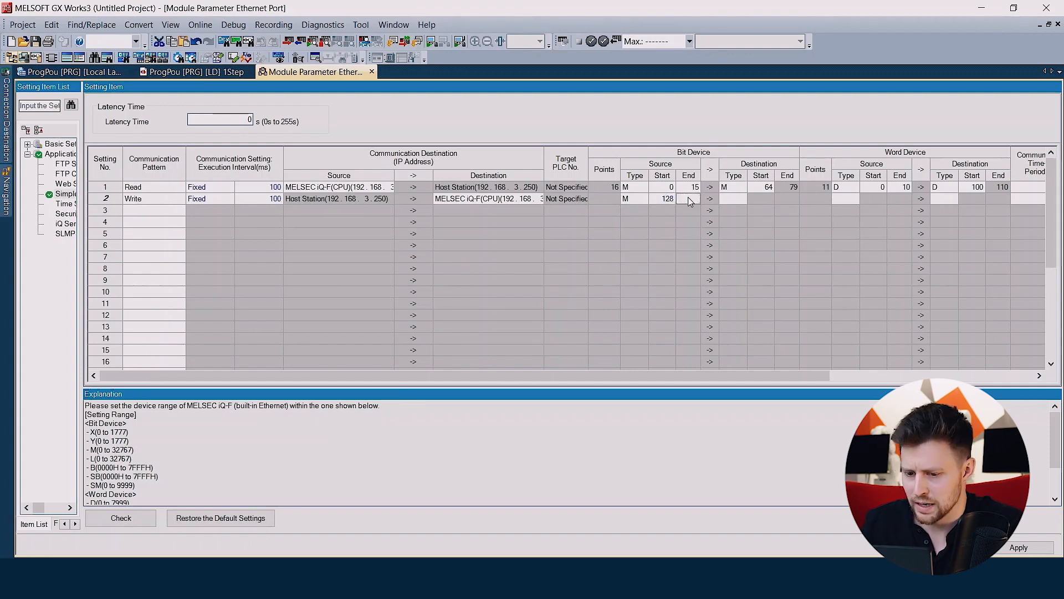
pyautogui.write('143')
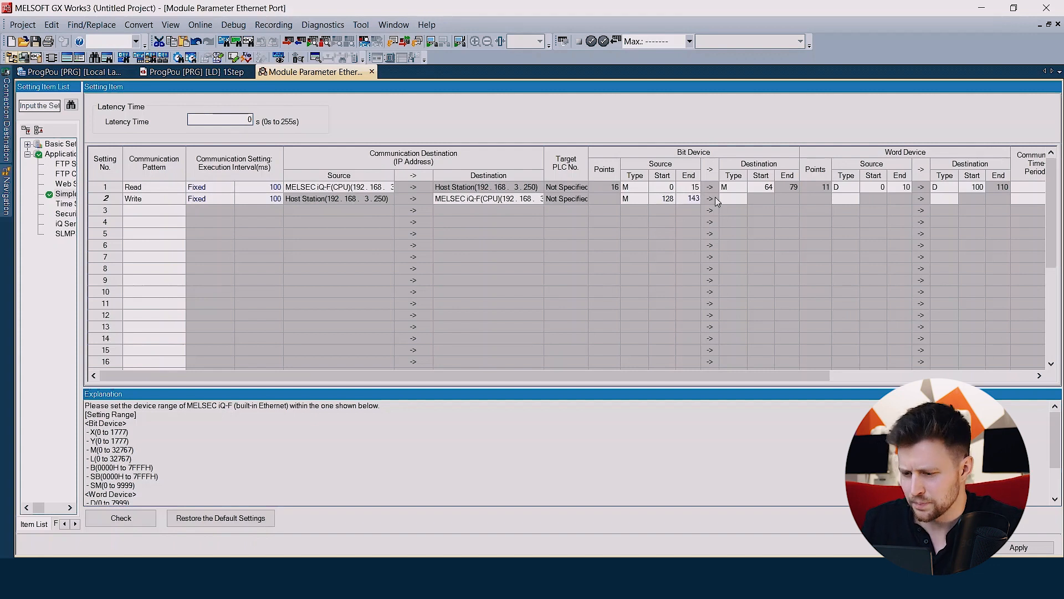
# - Set the bit device destination of setting 2 to type M with start 256
pyautogui.click(741, 200)
pyautogui.click(742, 200)
pyautogui.click(735, 251)
pyautogui.click(766, 198)
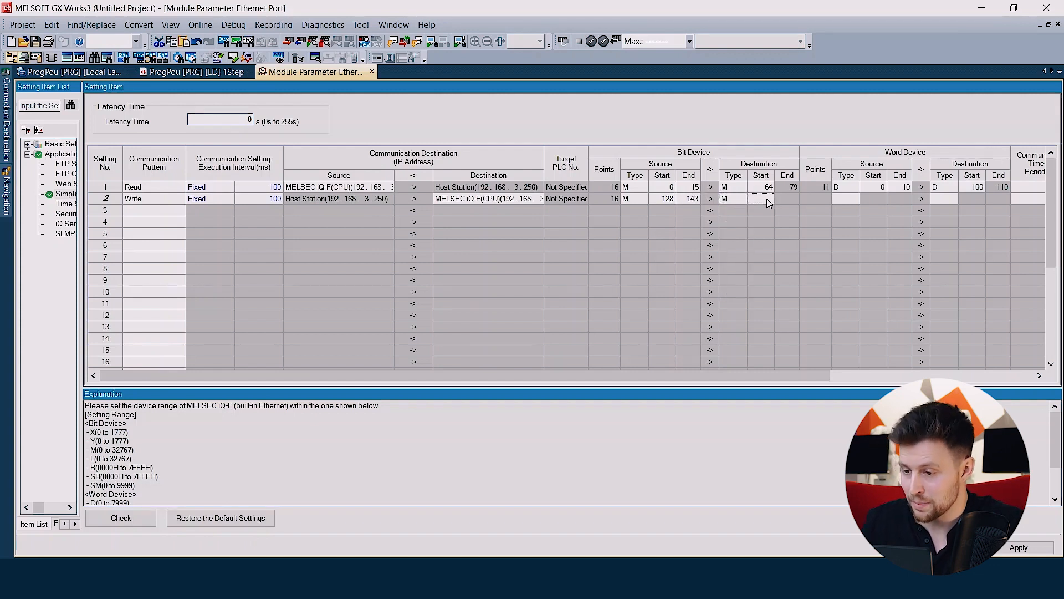
pyautogui.write('256')
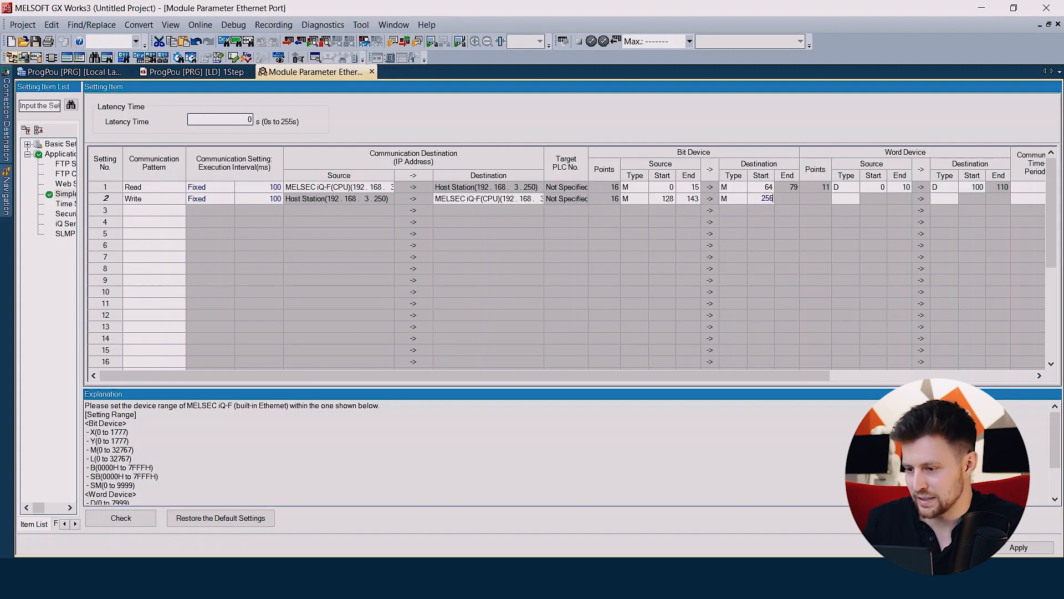
pyautogui.press('Return')
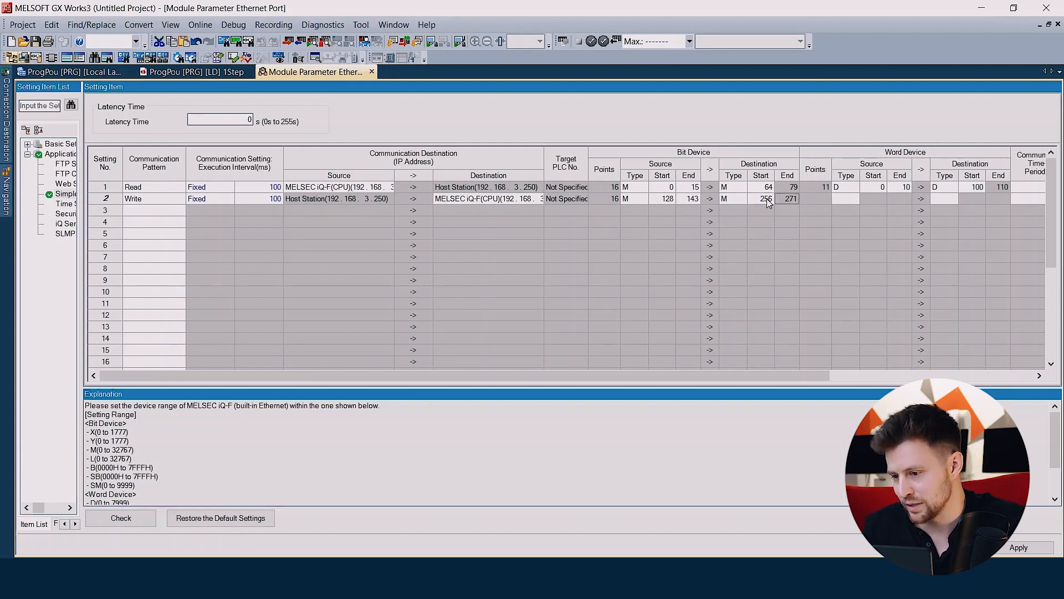
# - Set the word device source of setting 2 to type D, start 50, end 60
pyautogui.click(853, 200)
pyautogui.click(856, 199)
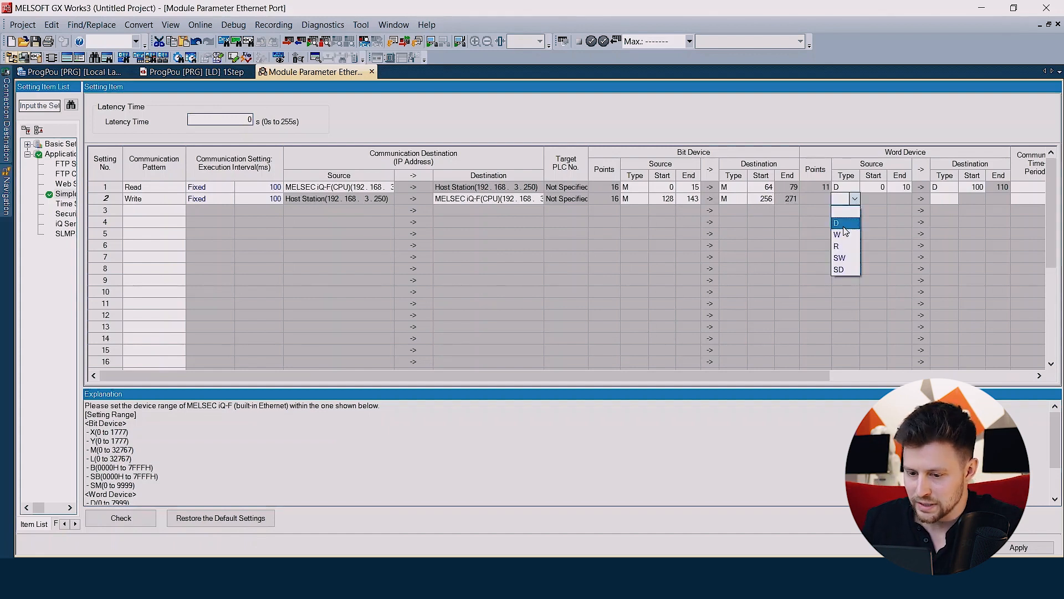
pyautogui.click(840, 224)
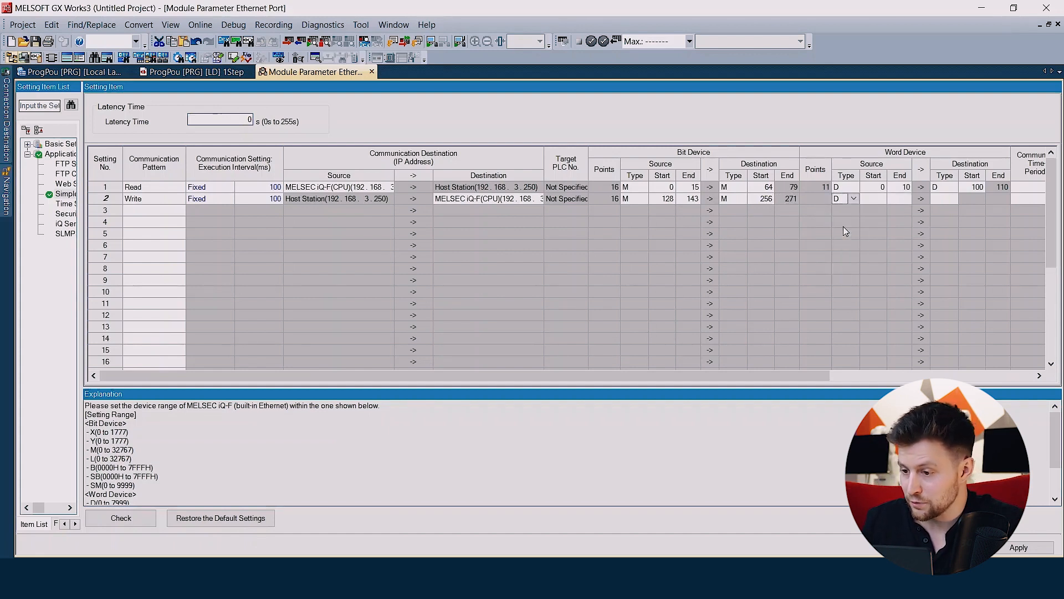
pyautogui.click(875, 198)
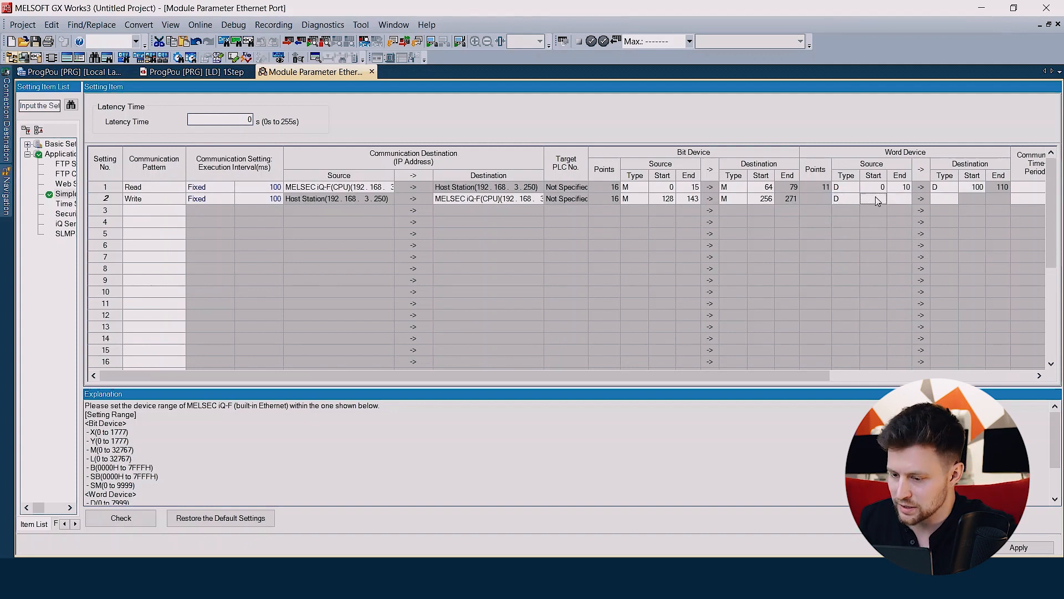
pyautogui.write('50')
pyautogui.click(901, 201)
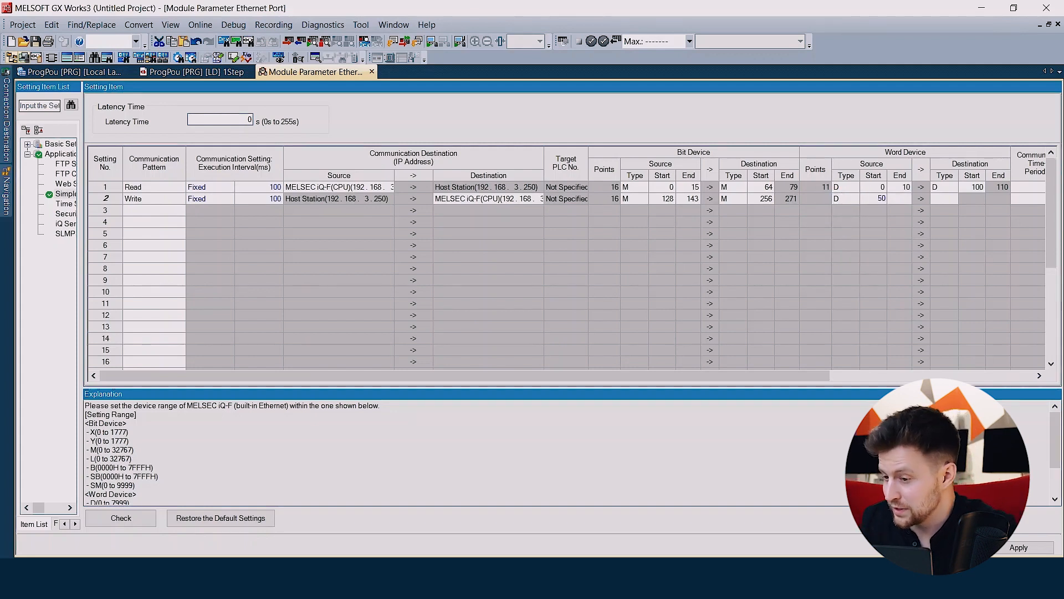
pyautogui.write('60')
# - Set the word device destination of setting 2 to type D with start 200, and apply the Ethernet port parameters
pyautogui.click(944, 199)
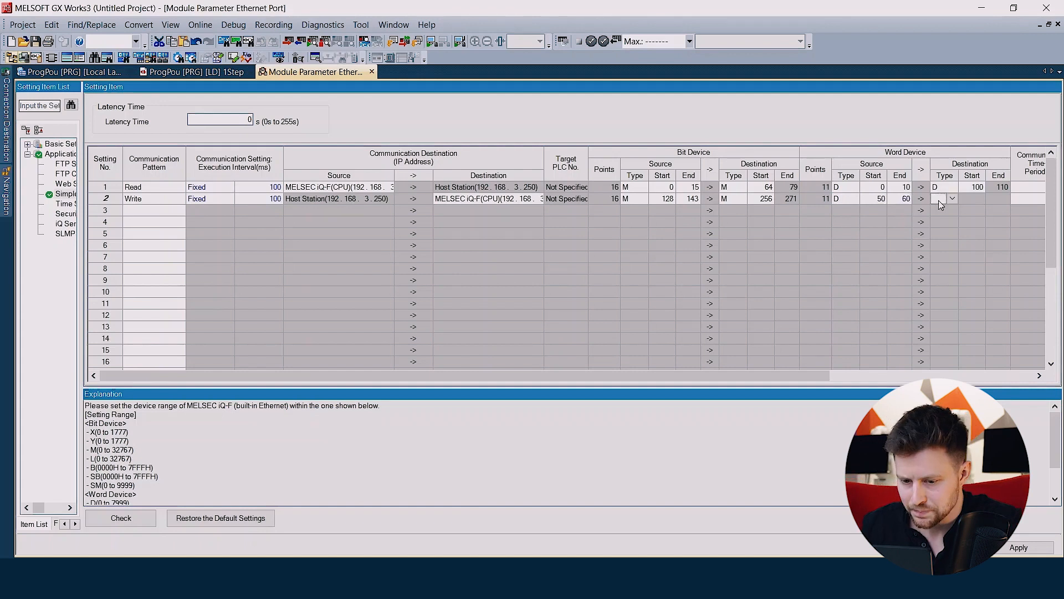
pyautogui.click(954, 200)
pyautogui.click(938, 220)
pyautogui.click(981, 199)
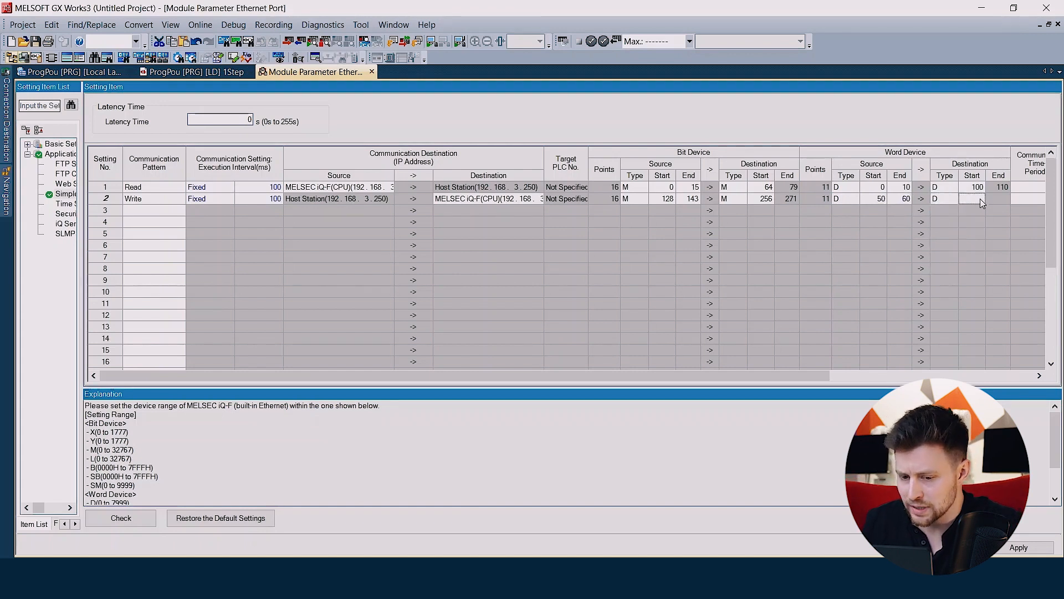
pyautogui.write('200')
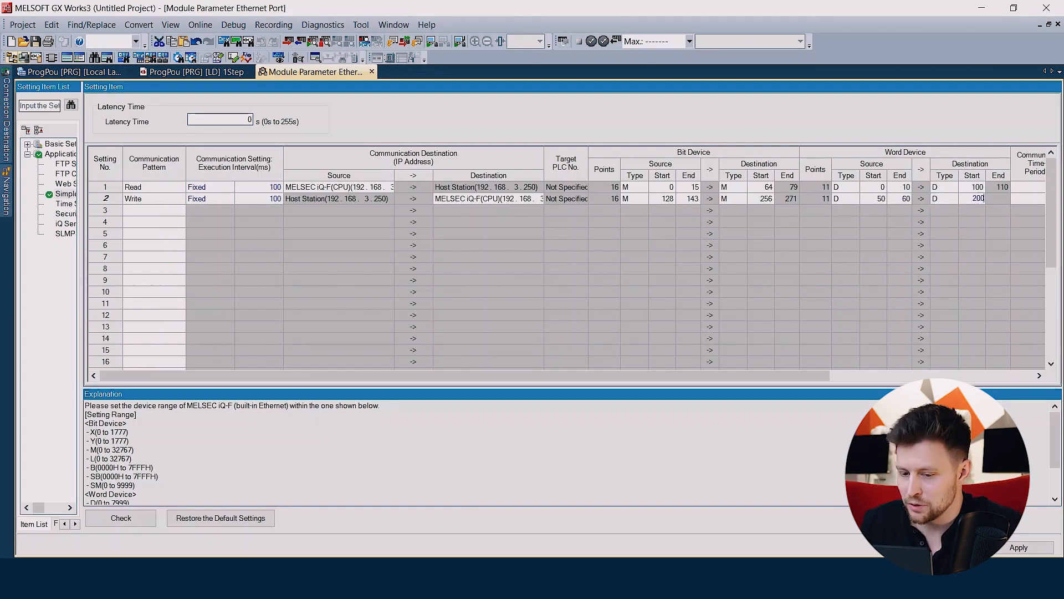
pyautogui.press('Tab')
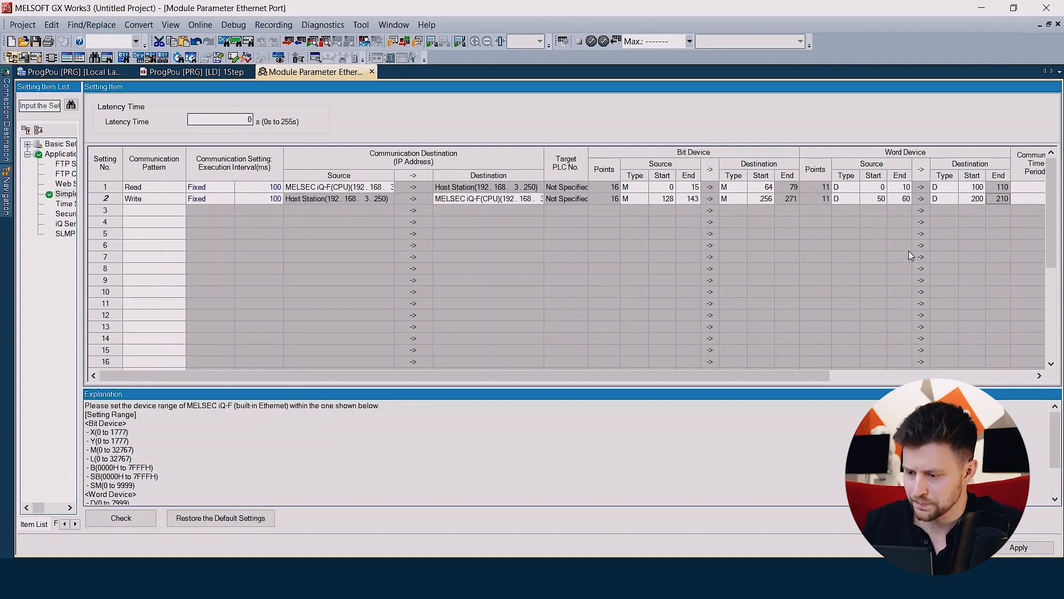
pyautogui.click(1001, 548)
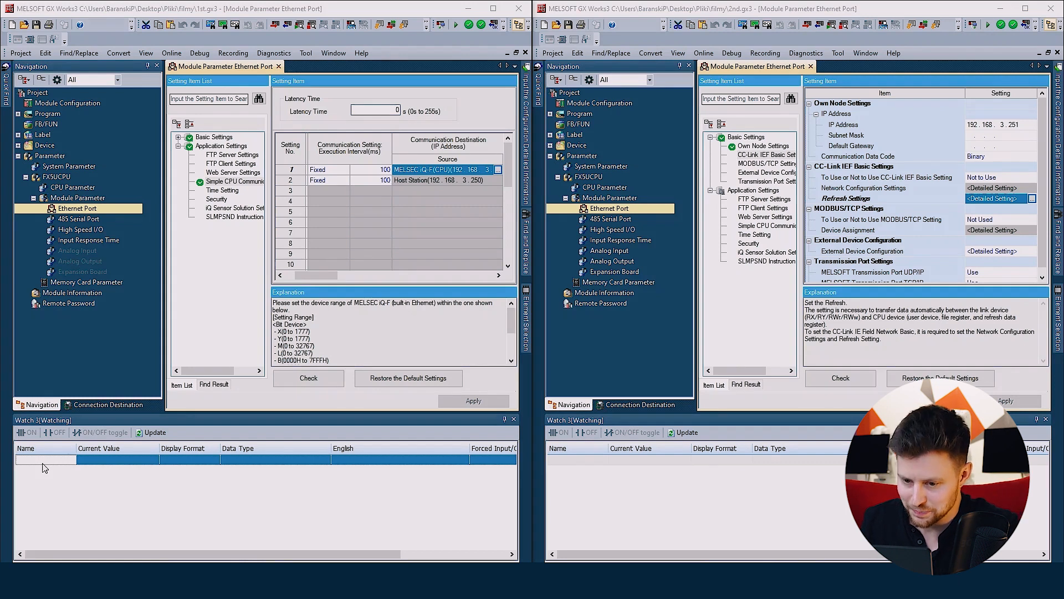
# - Add devices M64 and D100 to the watch list of the 1st.gx3 project
pyautogui.click(40, 461)
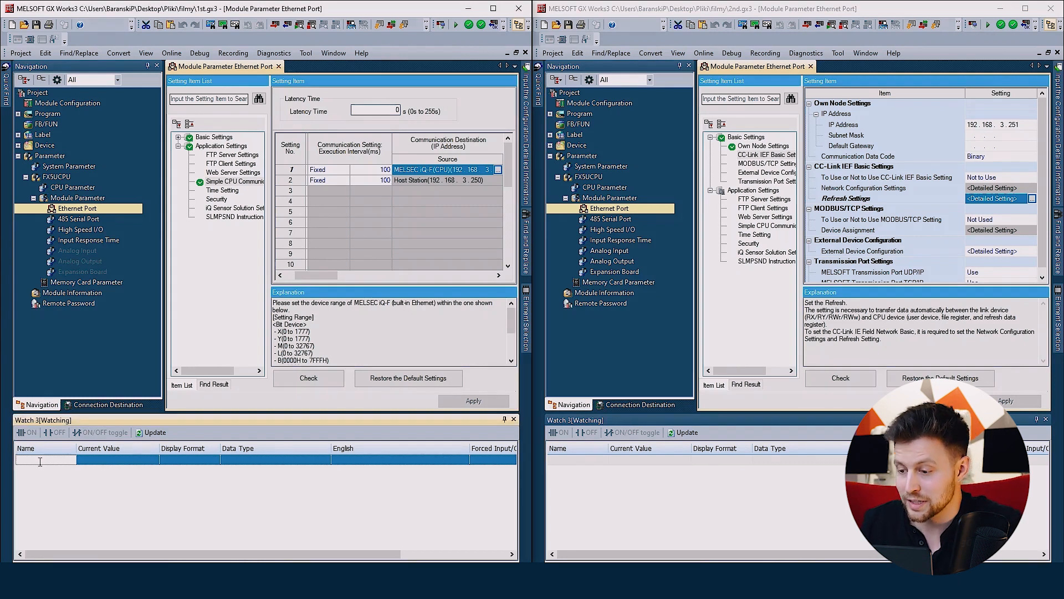
pyautogui.write('m64')
pyautogui.press('Return')
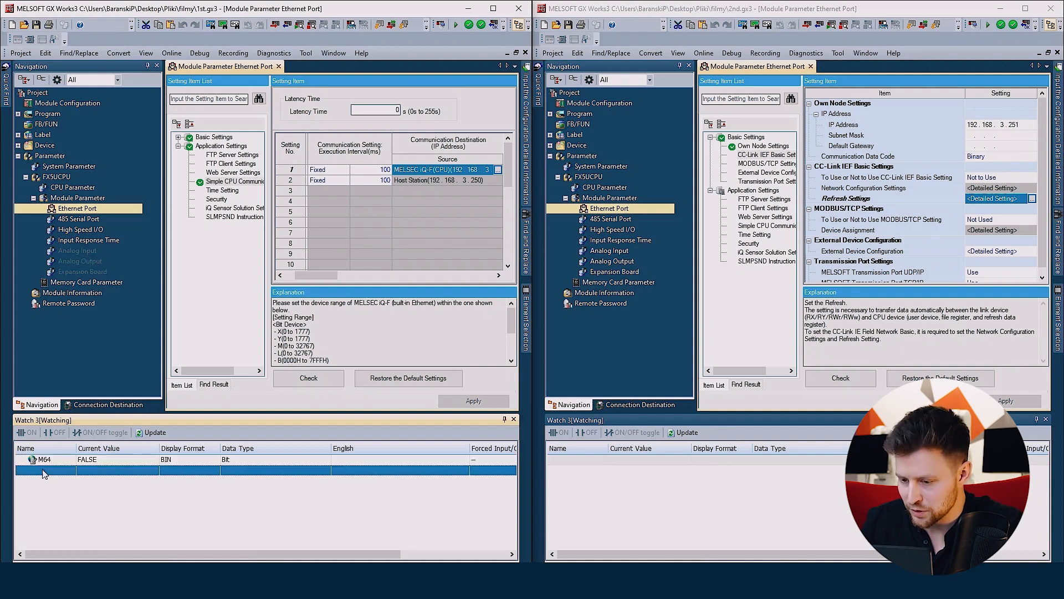
pyautogui.write('d1')
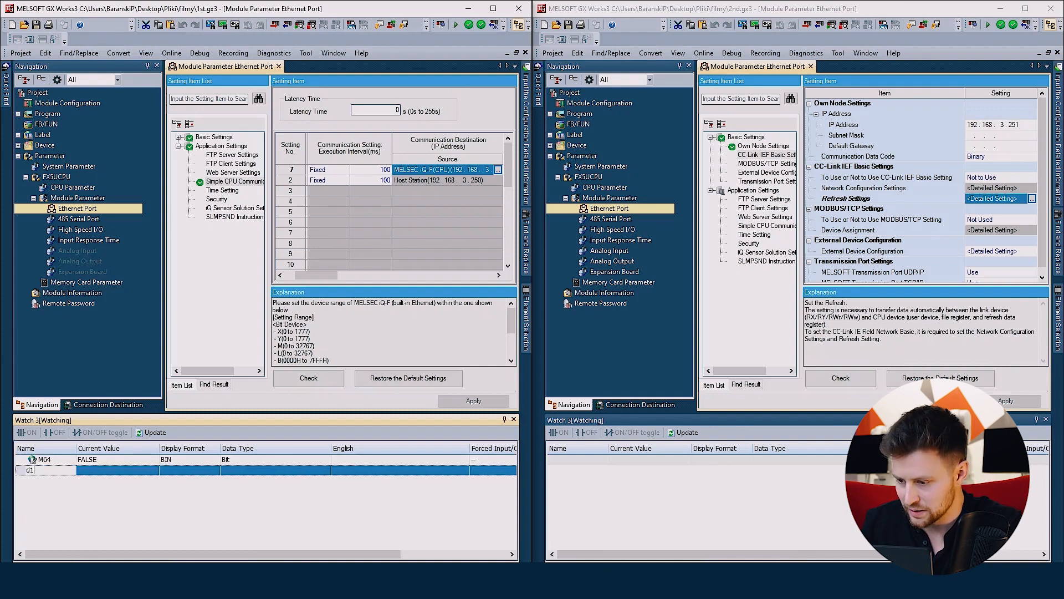
pyautogui.write('00')
pyautogui.press('Return')
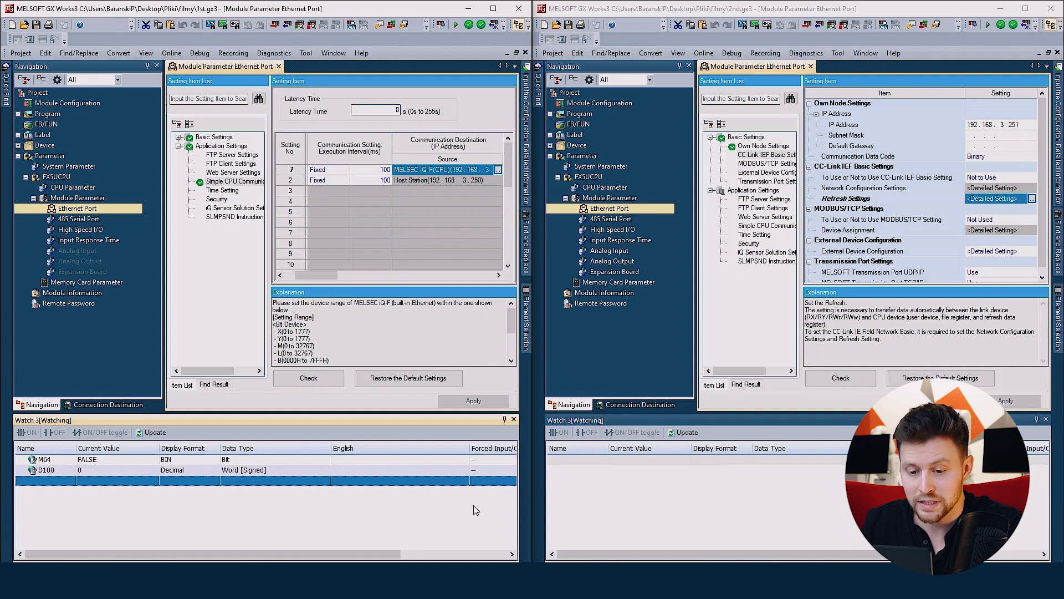
# - Add devices M0 and D0 to the watch list of the 2nd.gx3 project
pyautogui.click(577, 459)
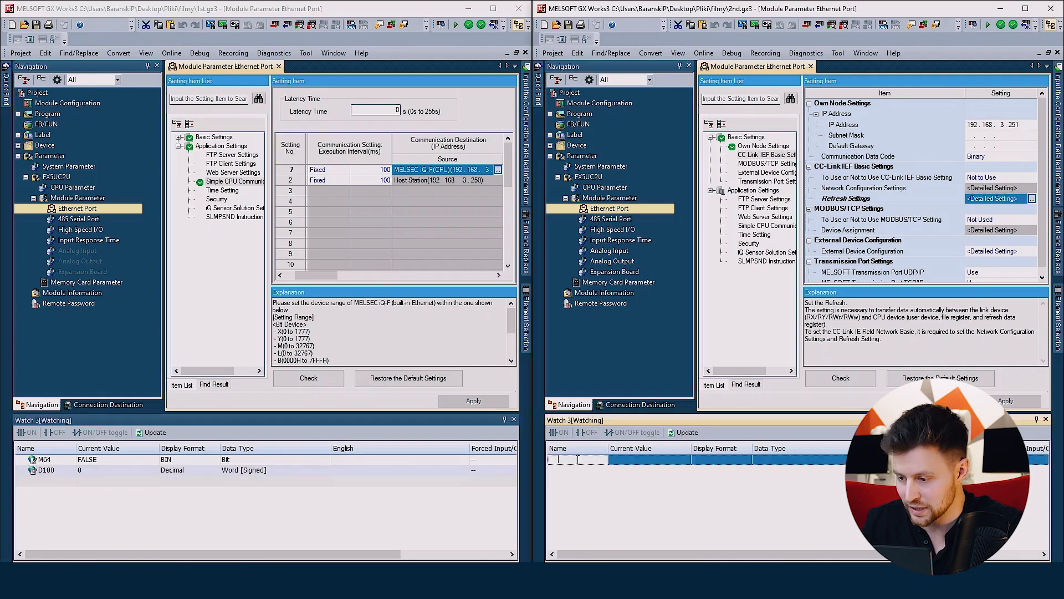
pyautogui.write('m0')
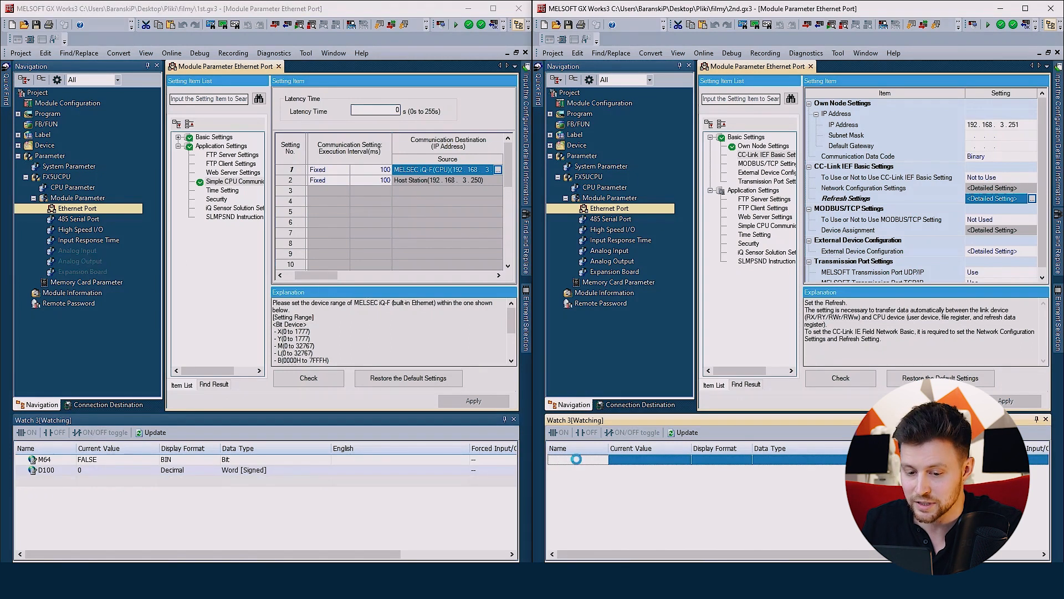
pyautogui.press('Return')
pyautogui.click(579, 470)
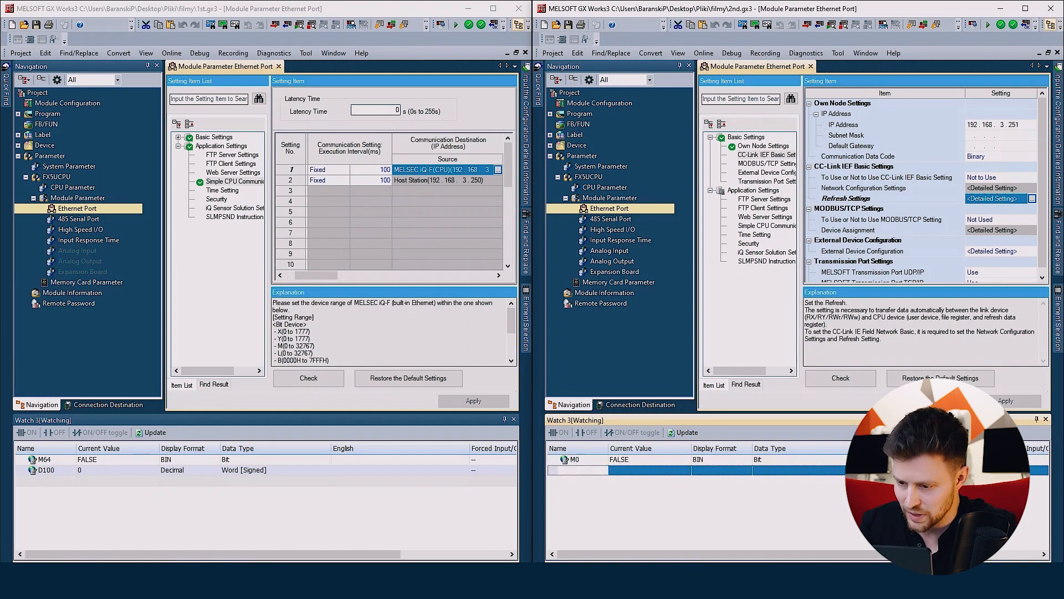
pyautogui.press('Return')
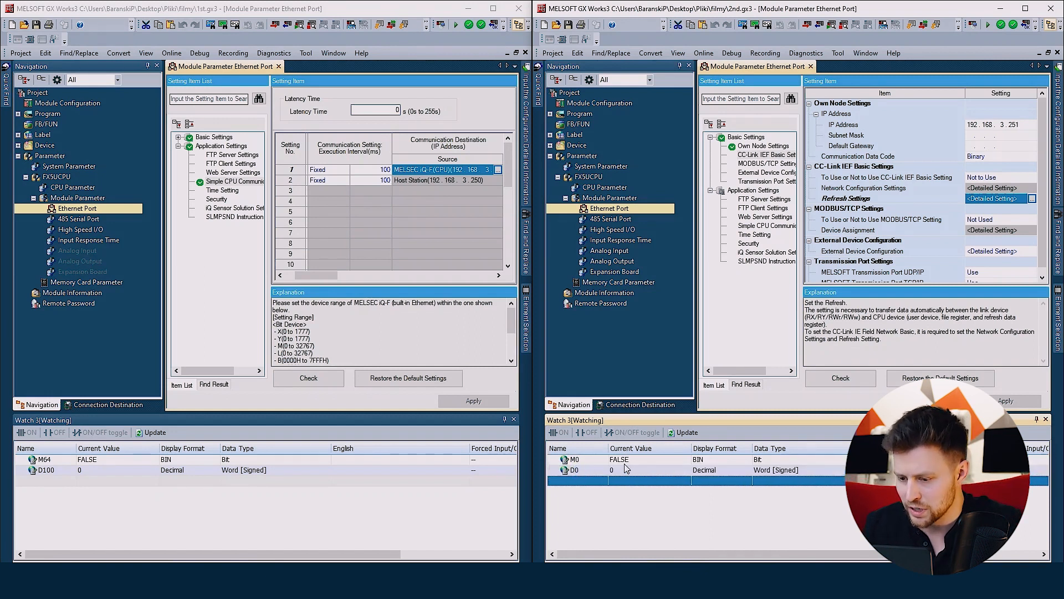
# - Turn on bit M0 and set D0 to 2 in the watch list of the 2nd.gx3 project
pyautogui.click(625, 464)
pyautogui.click(565, 436)
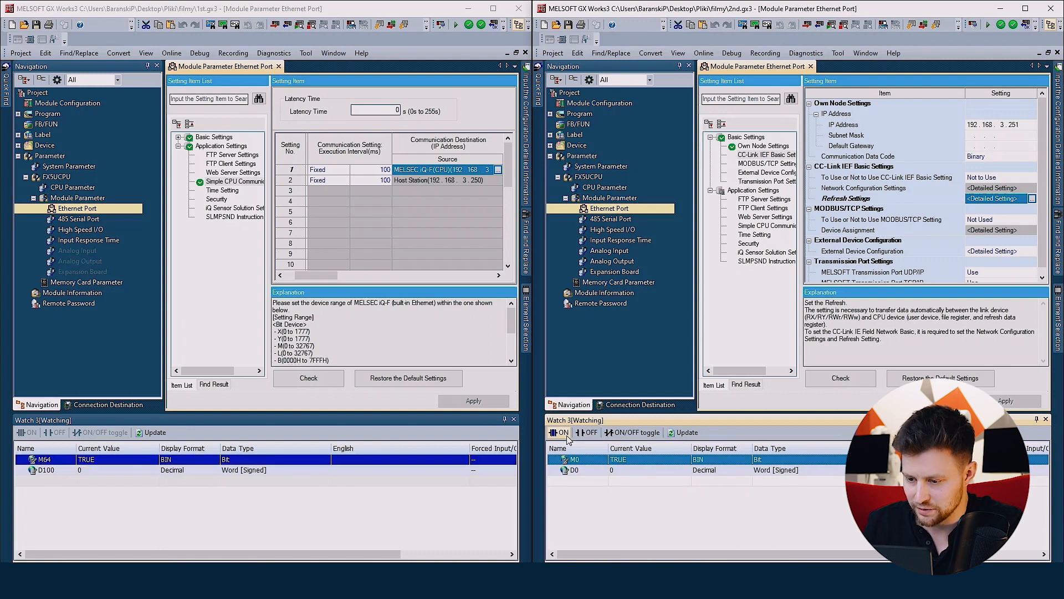
pyautogui.doubleClick(618, 470)
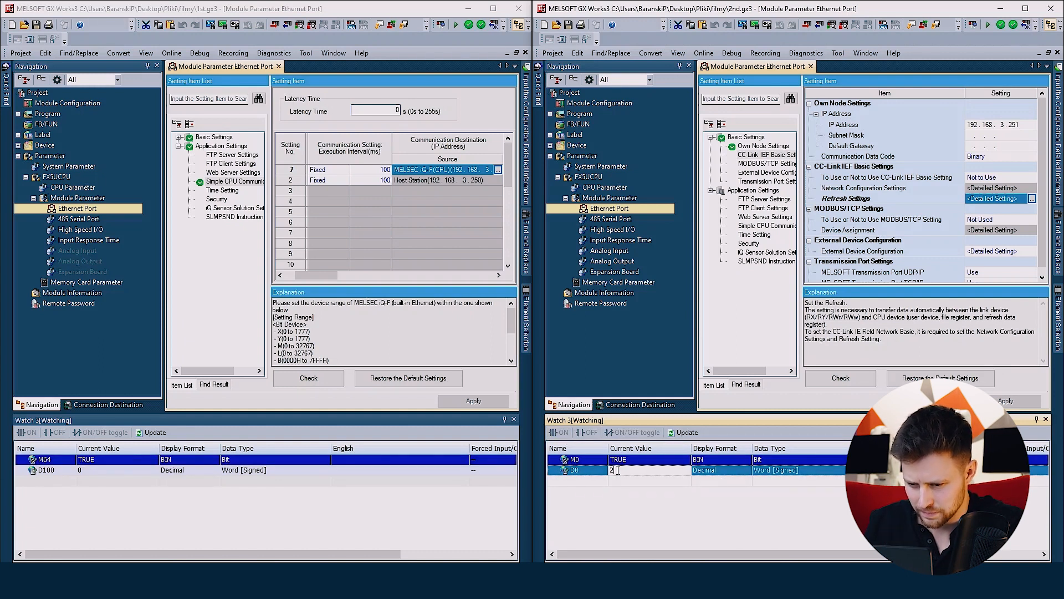
pyautogui.write('2')
pyautogui.press('Return')
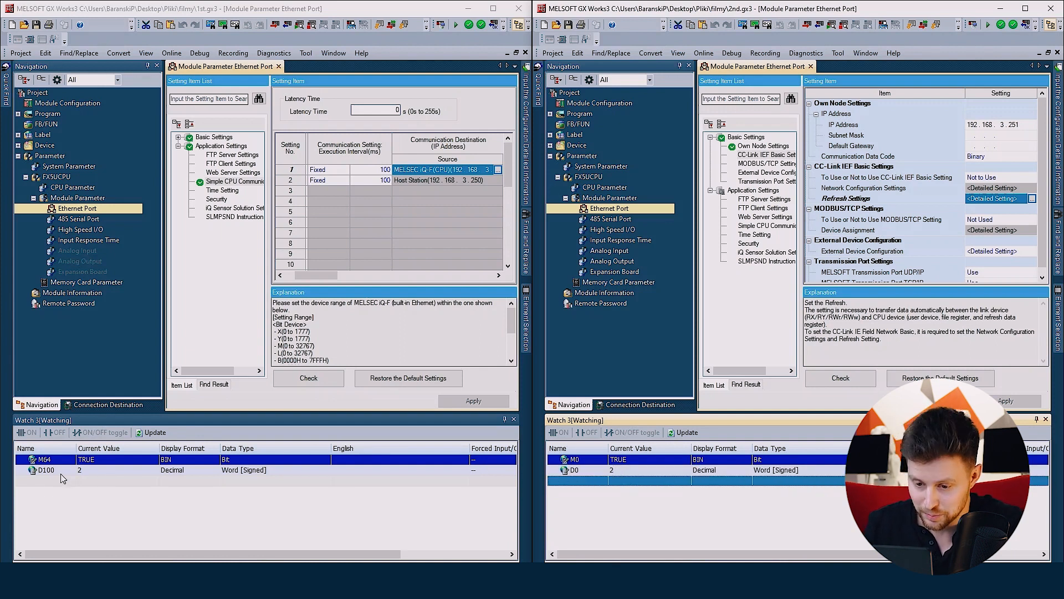
# - Add devices M128 and D50 to the watch list of the 1st.gx3 project
pyautogui.click(45, 486)
pyautogui.click(44, 481)
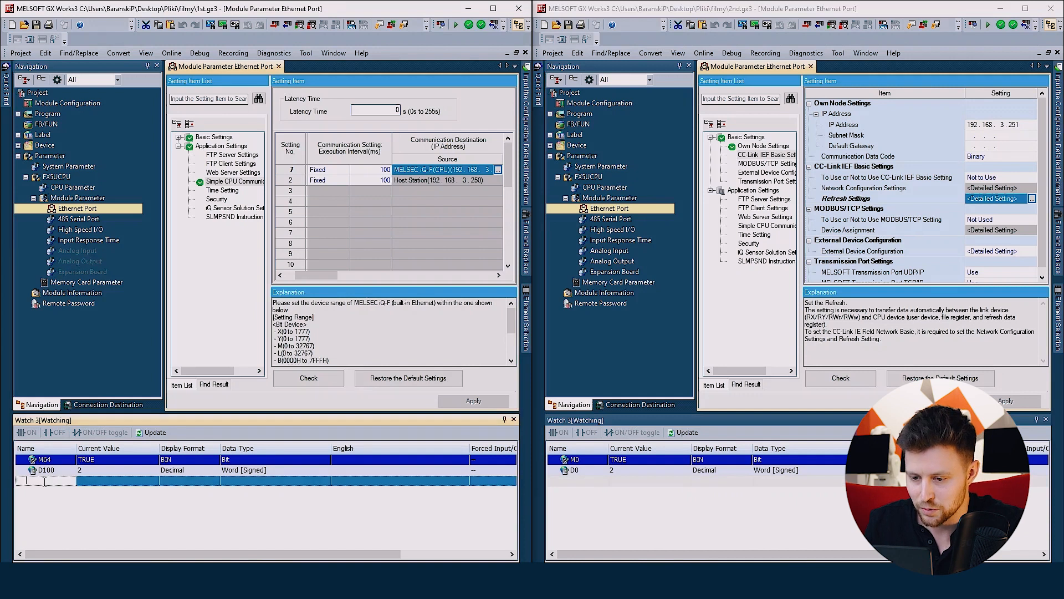
pyautogui.write('M128')
pyautogui.press('Return')
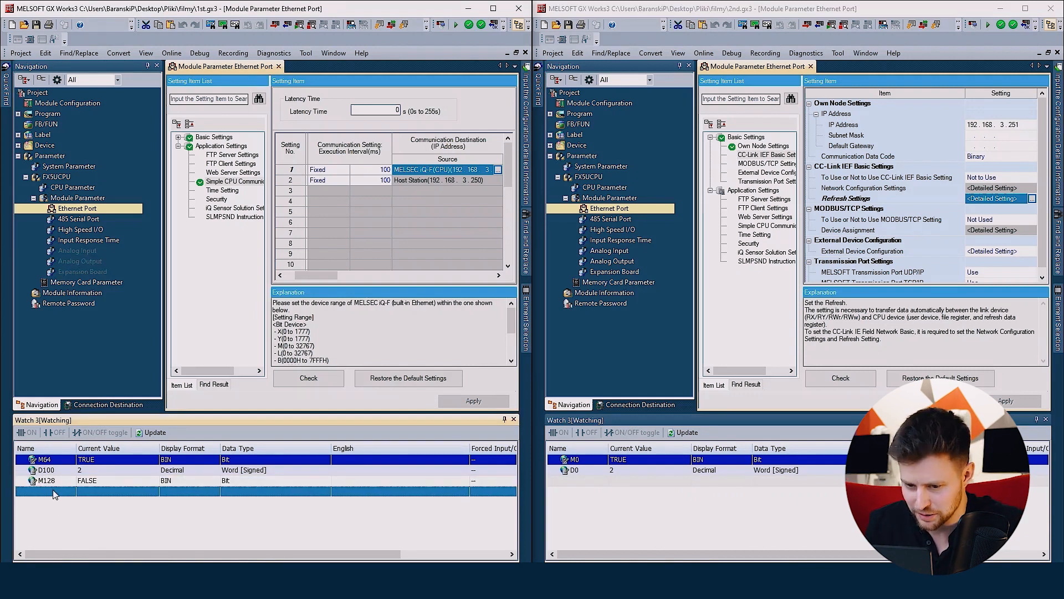
pyautogui.click(54, 490)
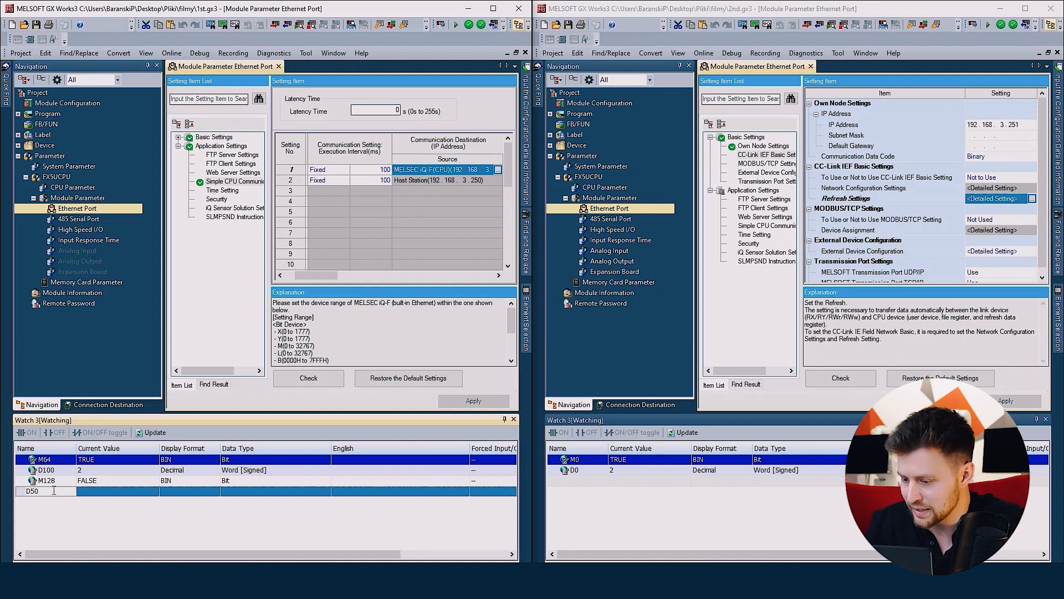
pyautogui.press('Return')
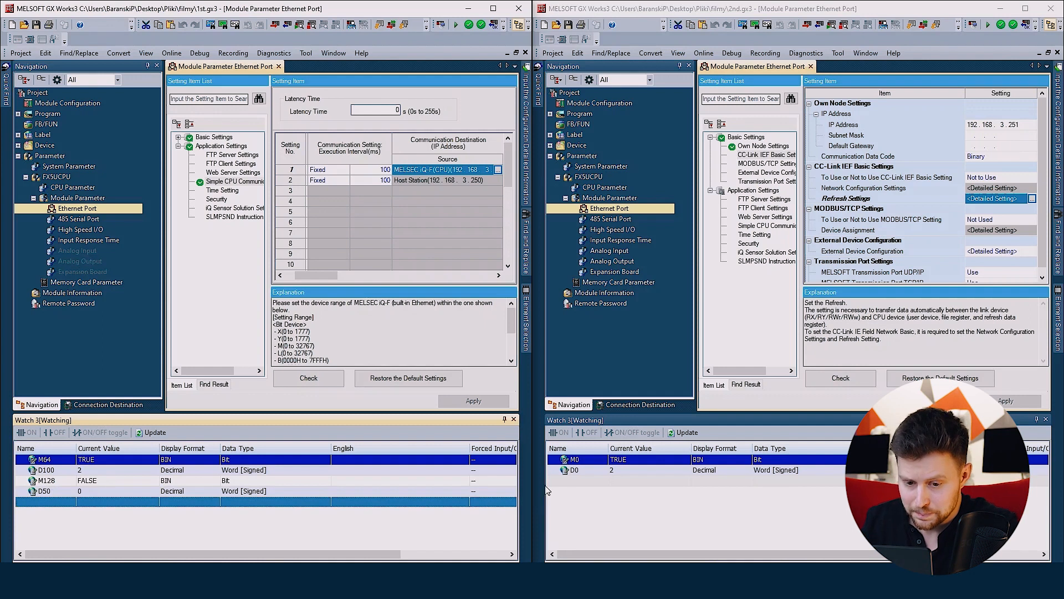
# - Add devices M256 and D200 to the watch list of the 2nd.gx3 project
pyautogui.click(567, 480)
pyautogui.write('m')
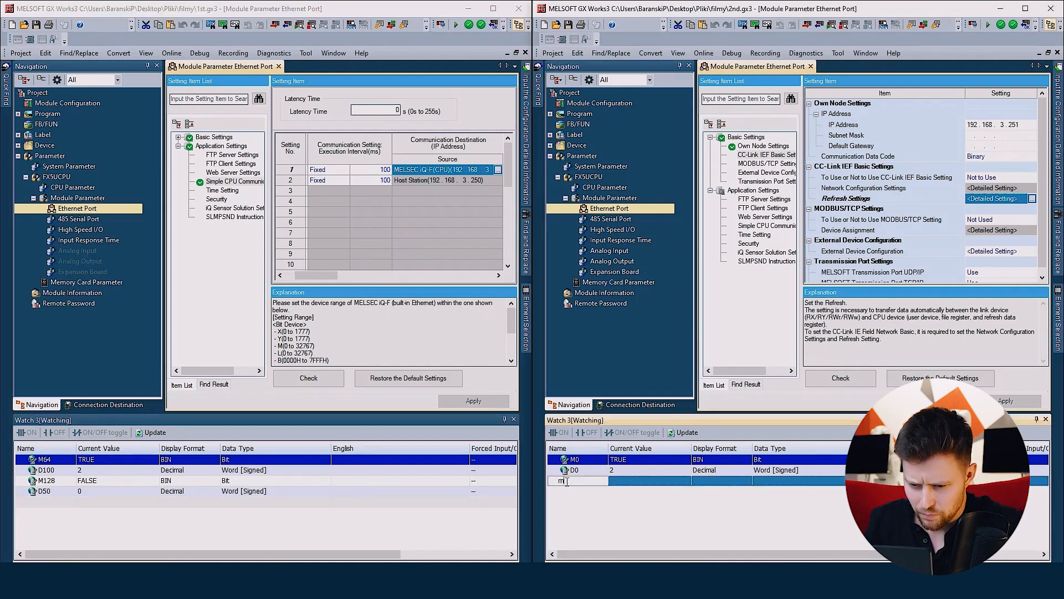
pyautogui.write('256')
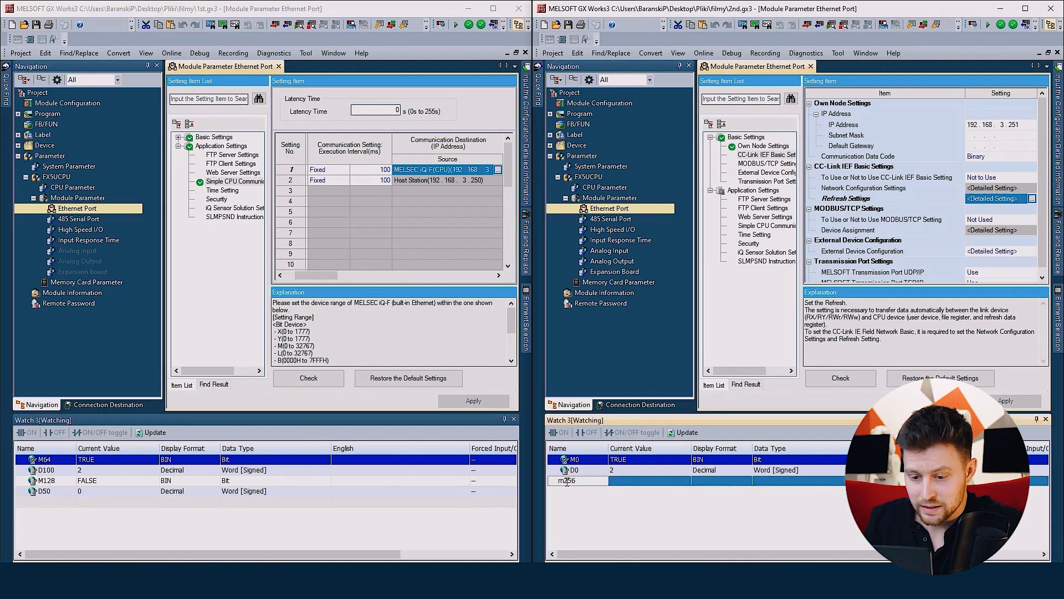
pyautogui.press('Return')
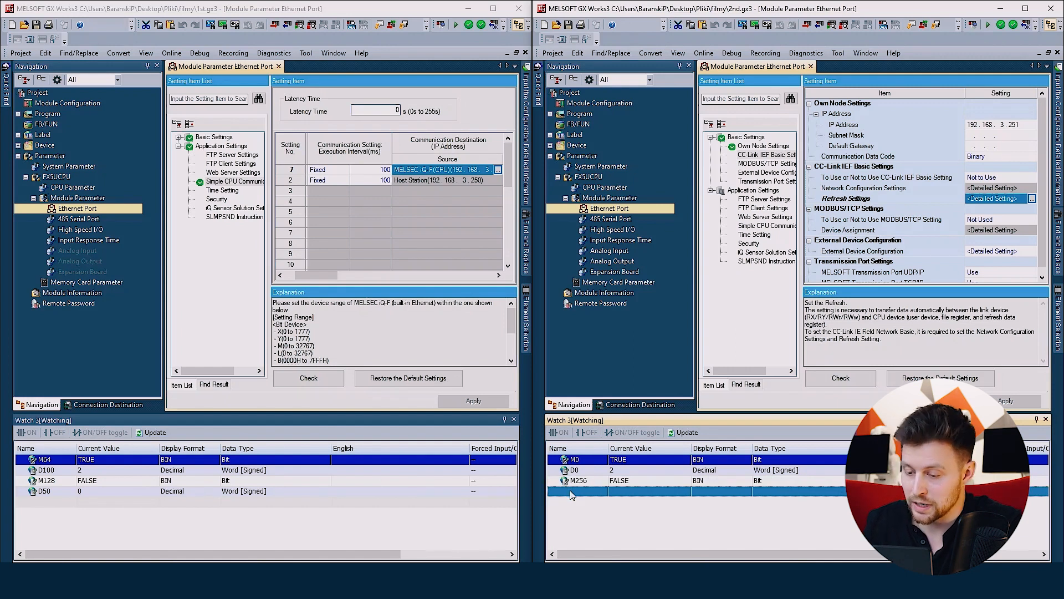
pyautogui.write('d200')
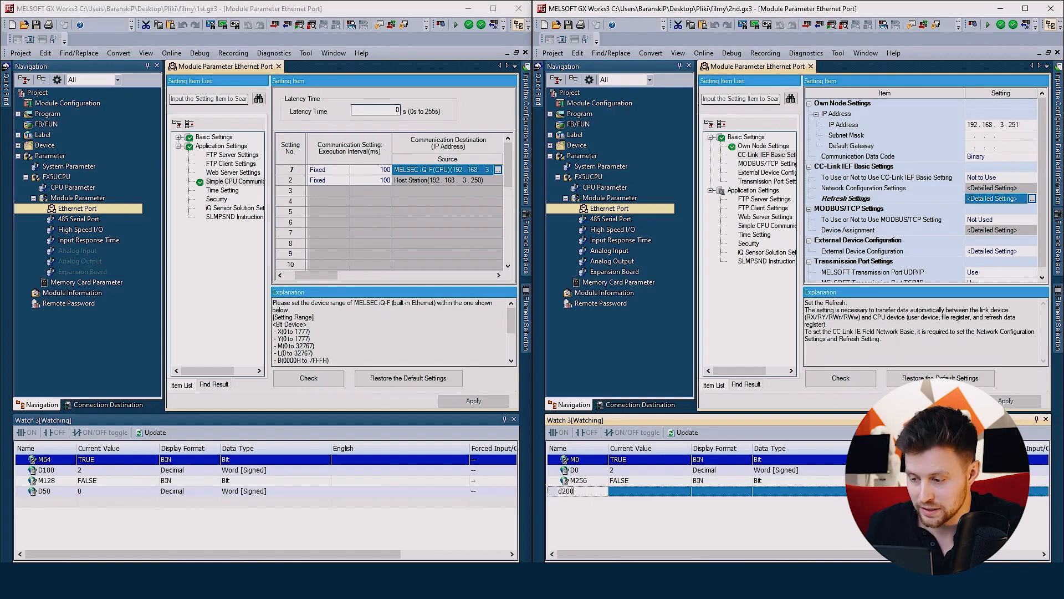
pyautogui.press('Return')
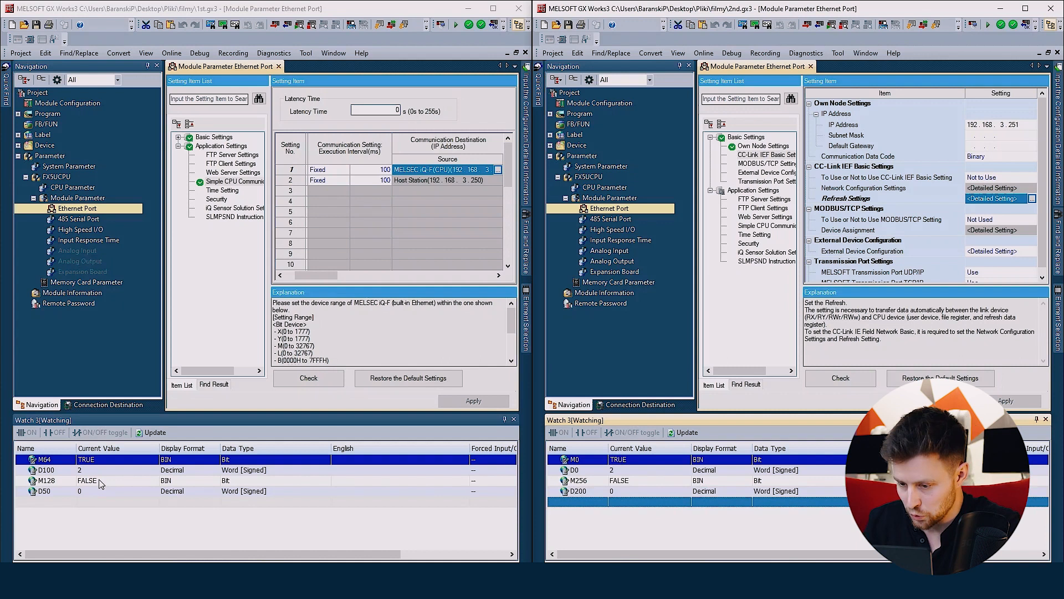
# - Turn on bit M128 and set D50 to 4 in the watch list of the 1st.gx3 project
pyautogui.click(100, 484)
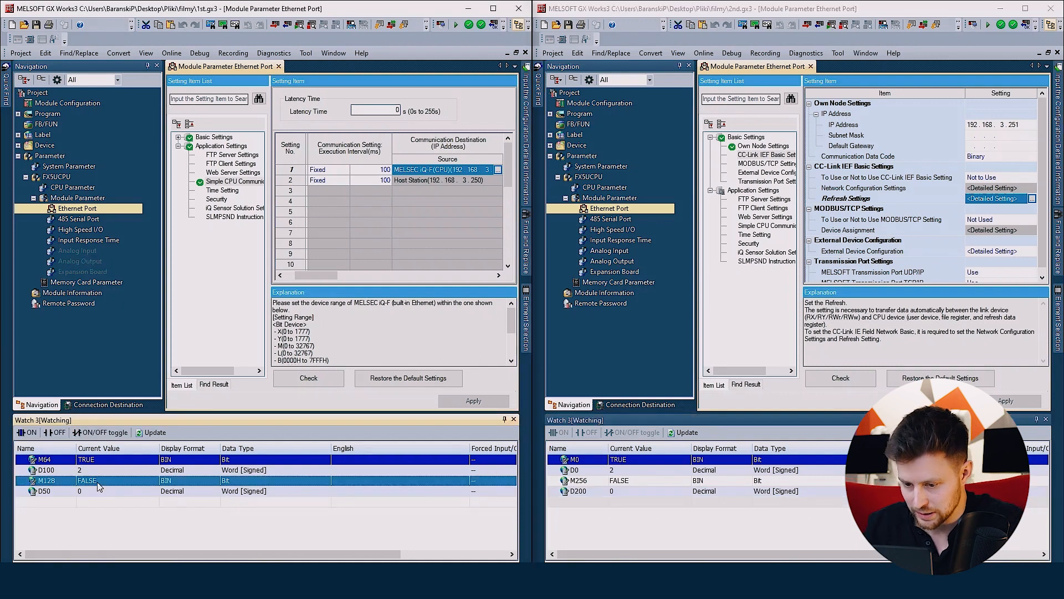
pyautogui.click(32, 435)
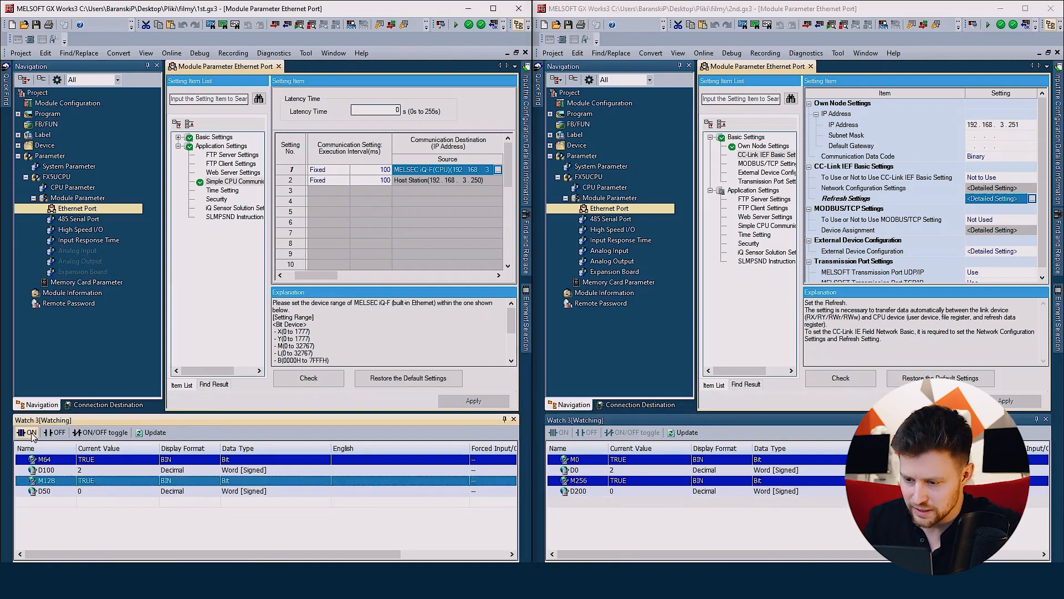
pyautogui.click(85, 493)
pyautogui.click(88, 492)
pyautogui.press('BackSpace')
pyautogui.write('4')
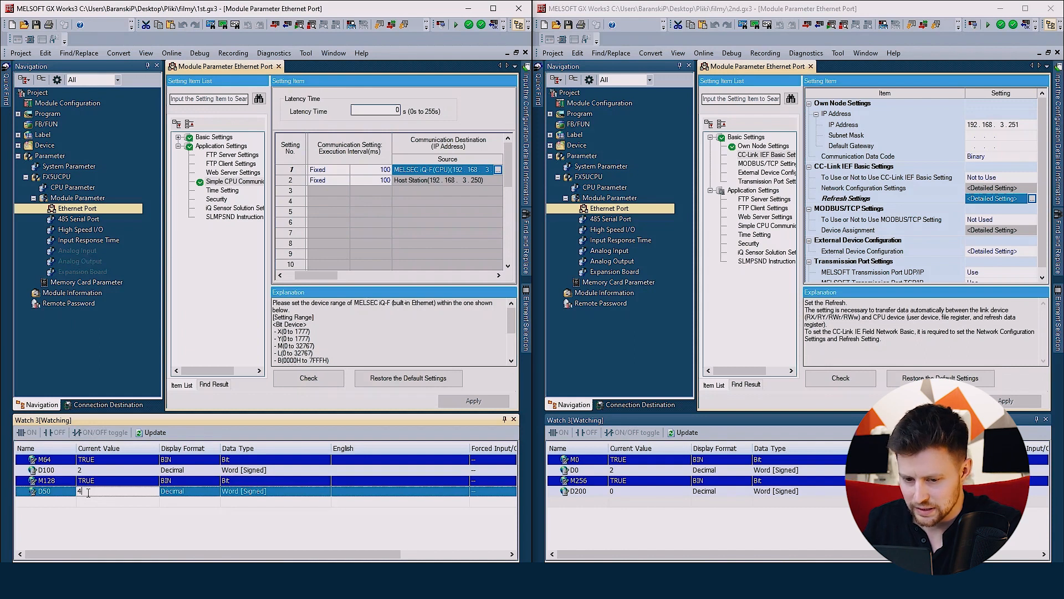
pyautogui.press('Return')
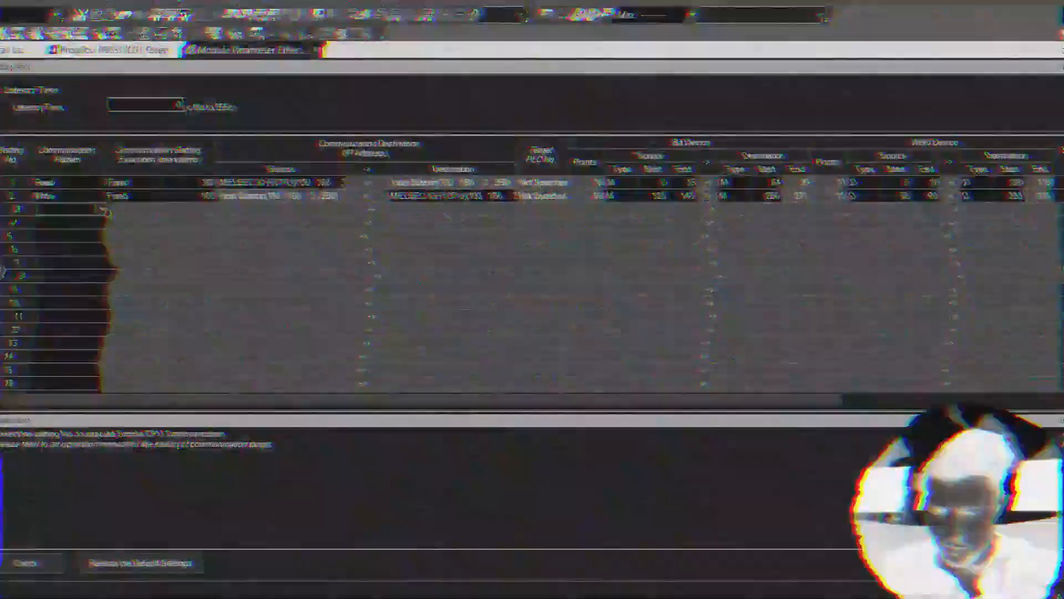
# - Create setting 3 with the Read communication pattern and a MODBUS/TCP-compatible device as its source device type
pyautogui.click(149, 210)
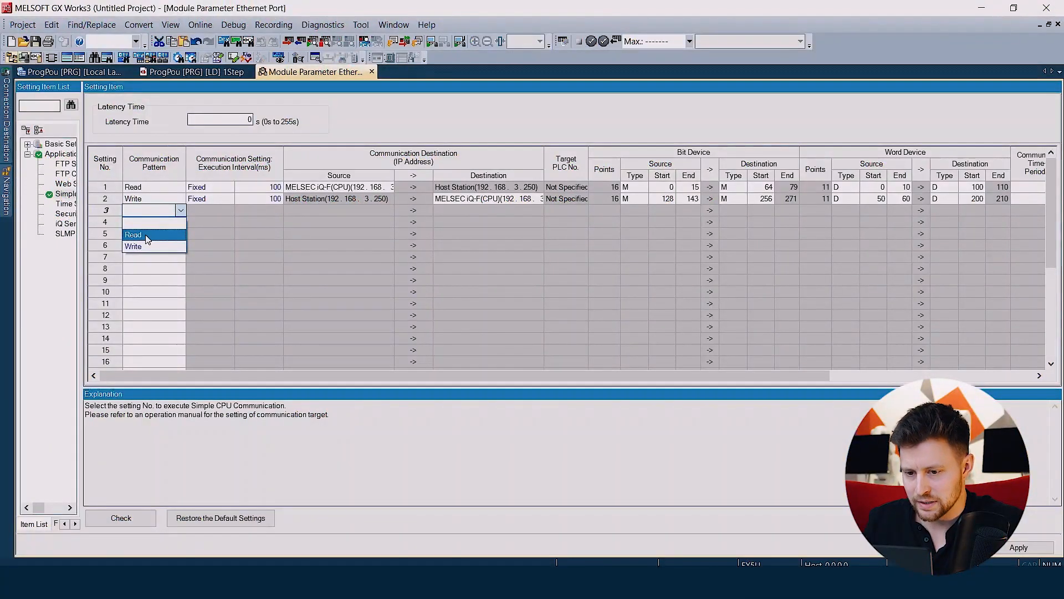
pyautogui.click(147, 235)
pyautogui.click(351, 210)
pyautogui.click(388, 211)
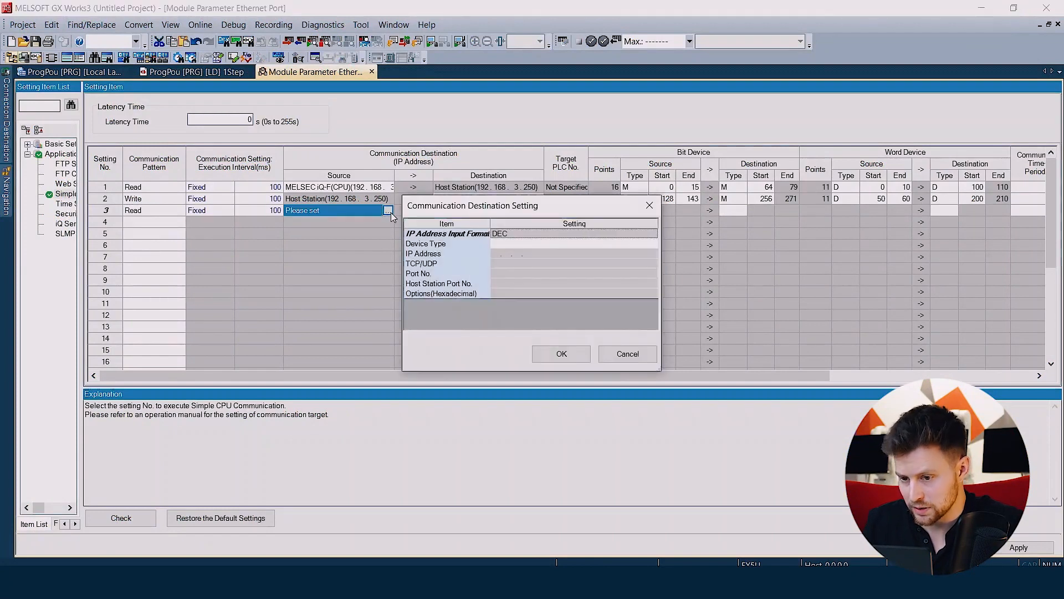
pyautogui.click(536, 244)
pyautogui.click(653, 245)
pyautogui.scroll(-4, 576, 283)
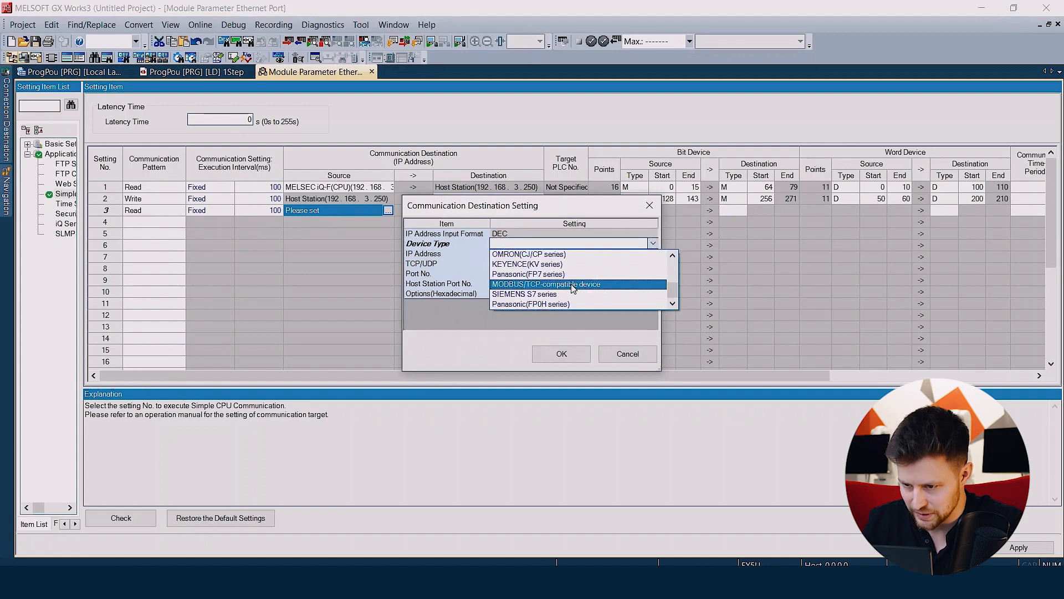
pyautogui.click(573, 285)
# - Set the source's IP address to 192.168.3.252 and the host station port number to 5000 for setting 3
pyautogui.click(498, 257)
pyautogui.write('192. 168.  ')
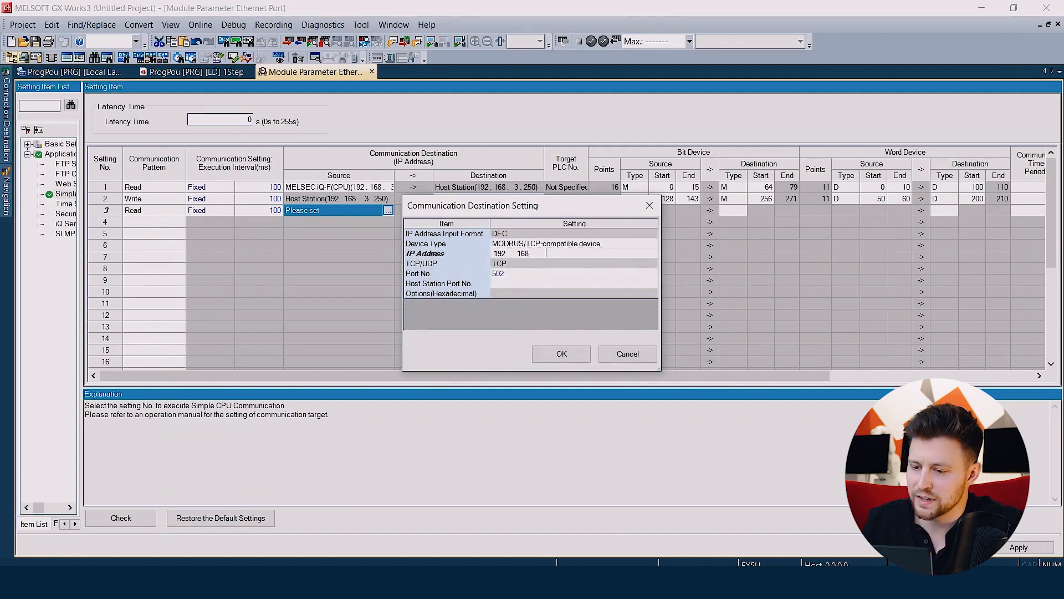
pyautogui.write('3. 252')
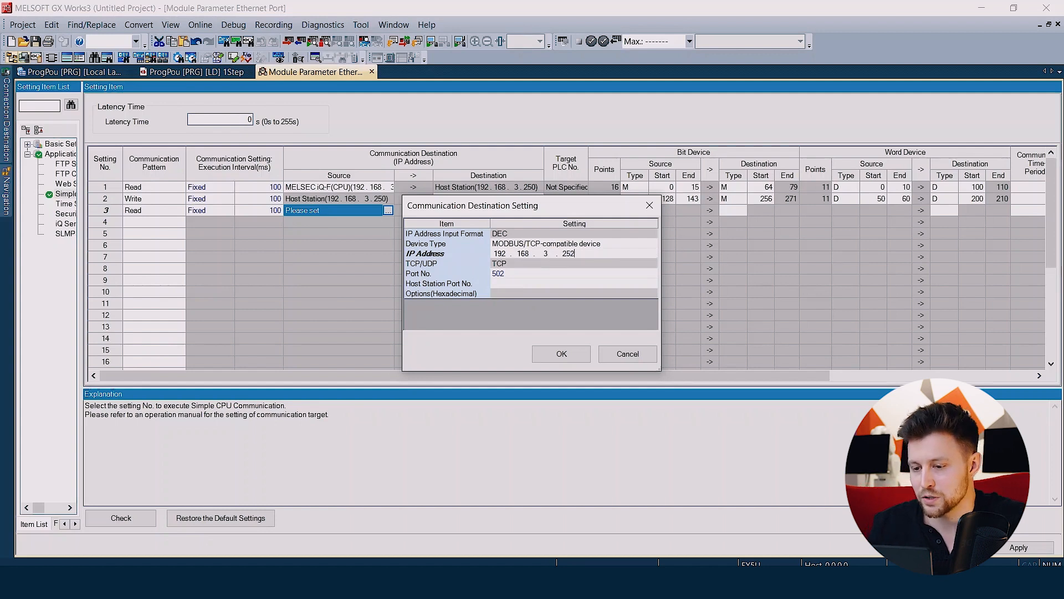
pyautogui.click(505, 285)
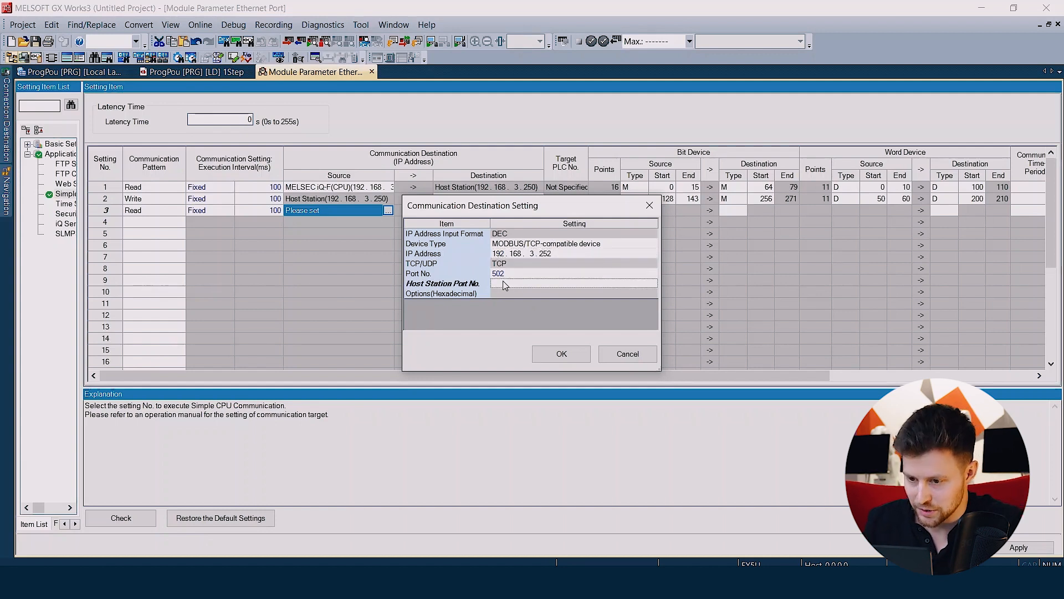
pyautogui.write('5000')
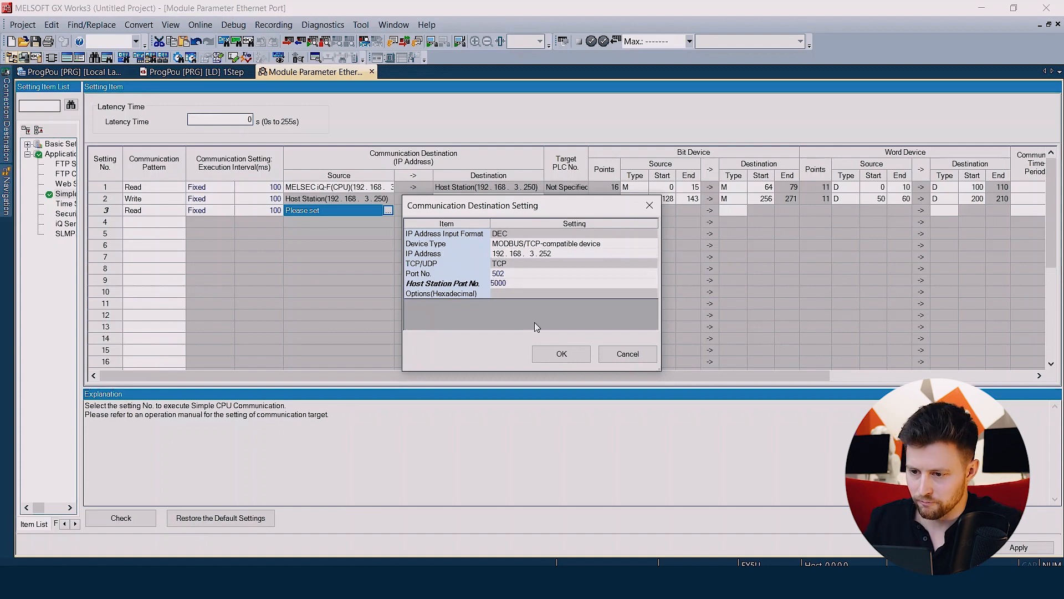
pyautogui.click(562, 354)
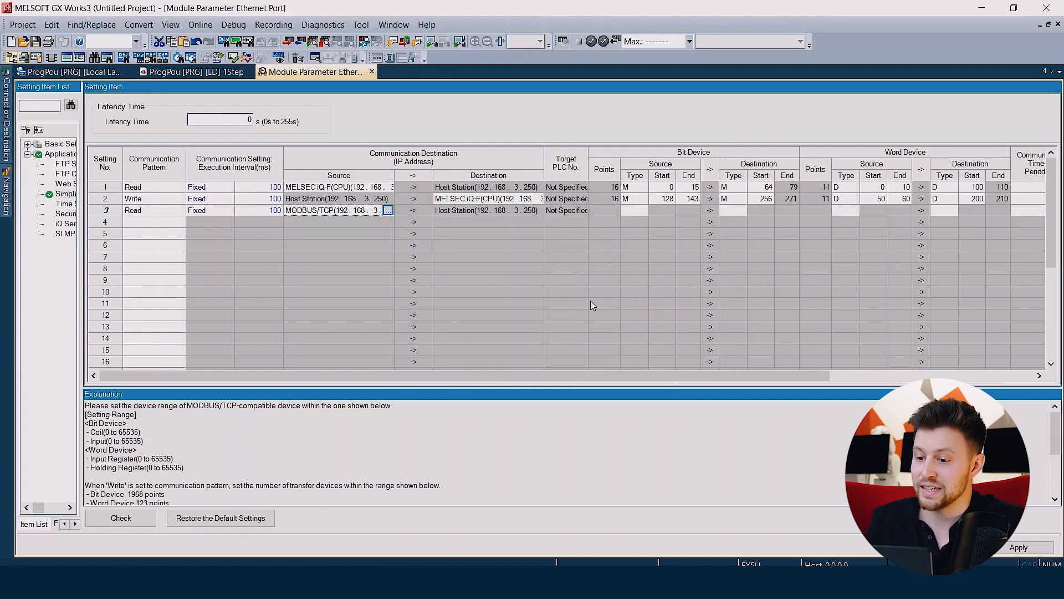
# - Set the bit device source of setting 3 to type Coil, start 8192, end 8207
pyautogui.click(642, 210)
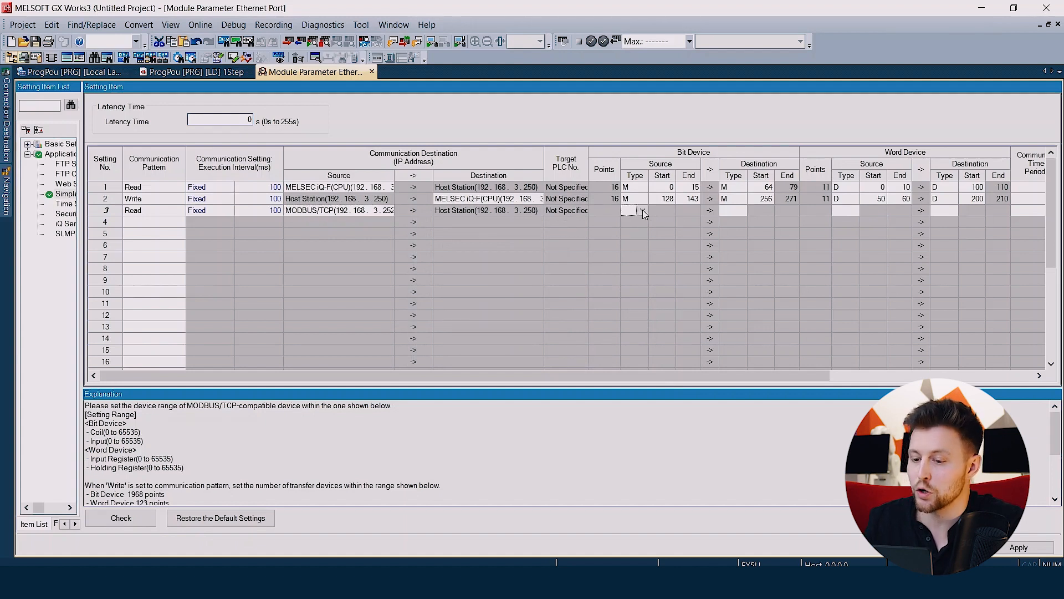
pyautogui.click(643, 211)
pyautogui.click(634, 234)
pyautogui.click(668, 215)
pyautogui.write('8192')
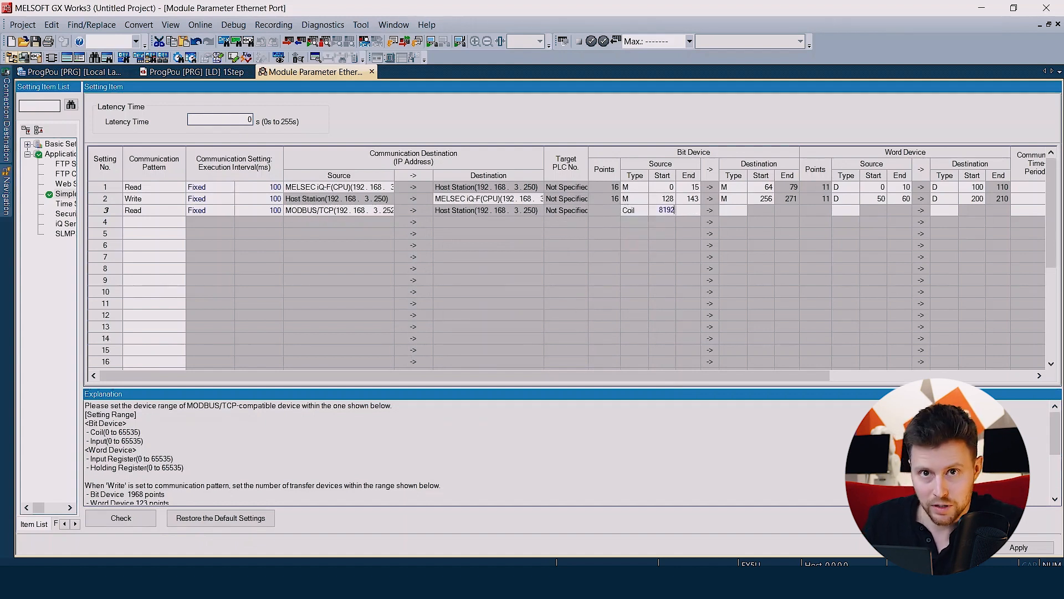
pyautogui.click(694, 212)
pyautogui.write('8207')
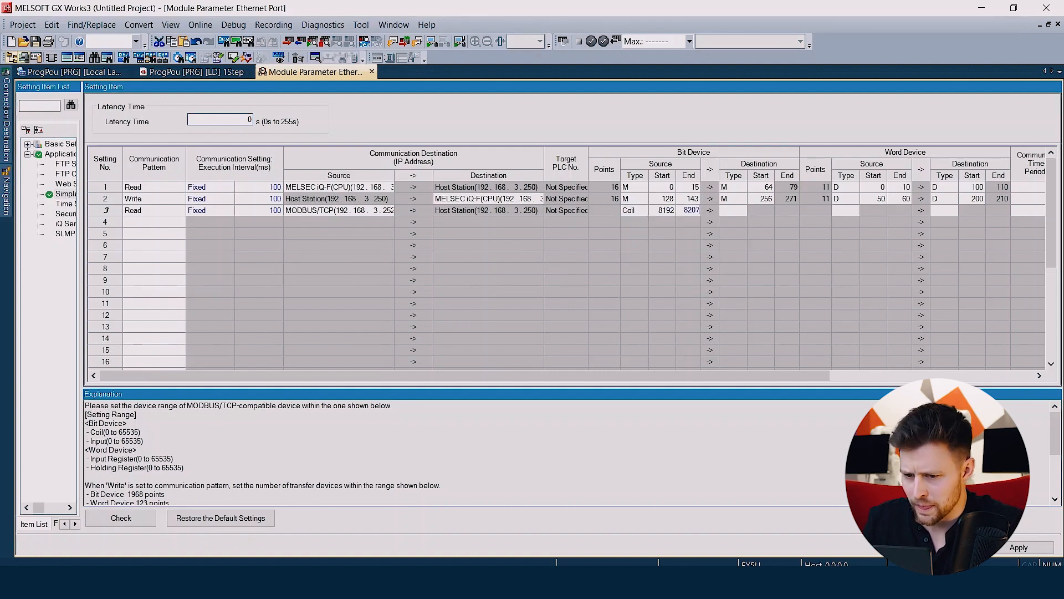
pyautogui.press('Return')
# - Set the bit device destination of setting 3 to type M with start 0
pyautogui.click(731, 214)
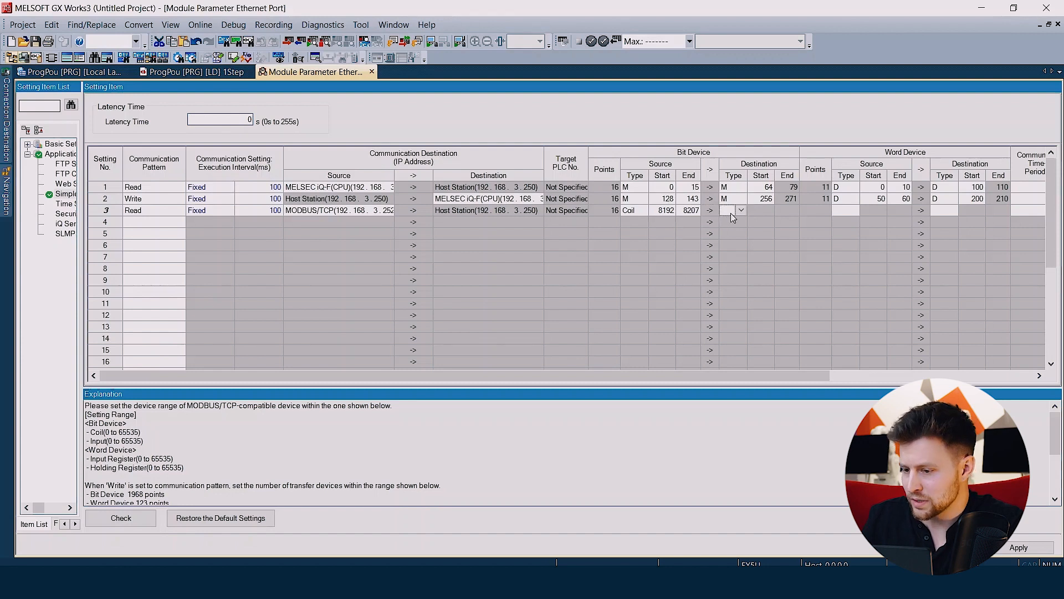
pyautogui.write('M')
pyautogui.click(768, 212)
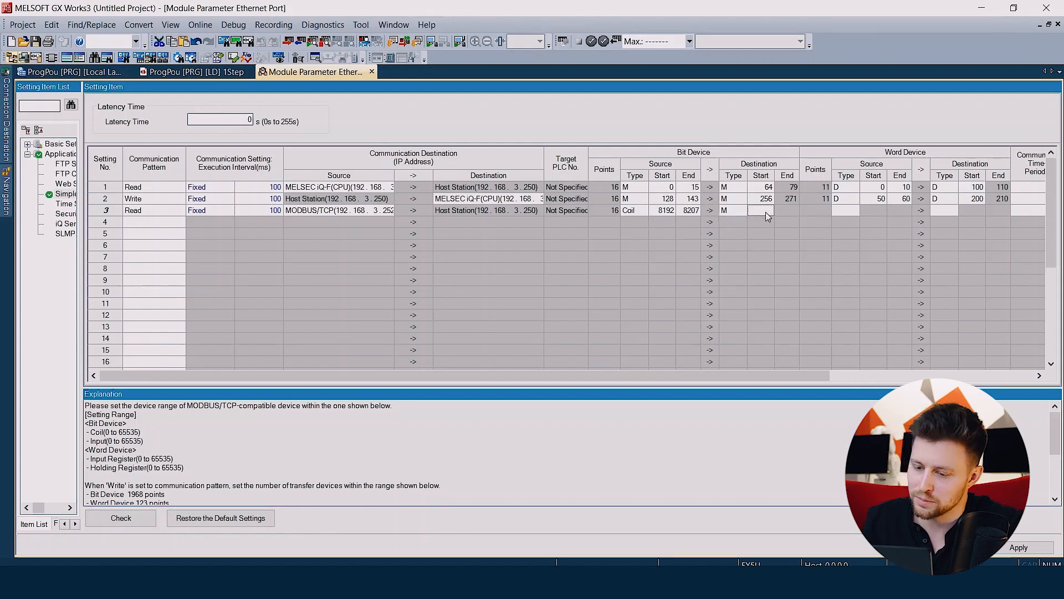
pyautogui.write('0')
pyautogui.press('Return')
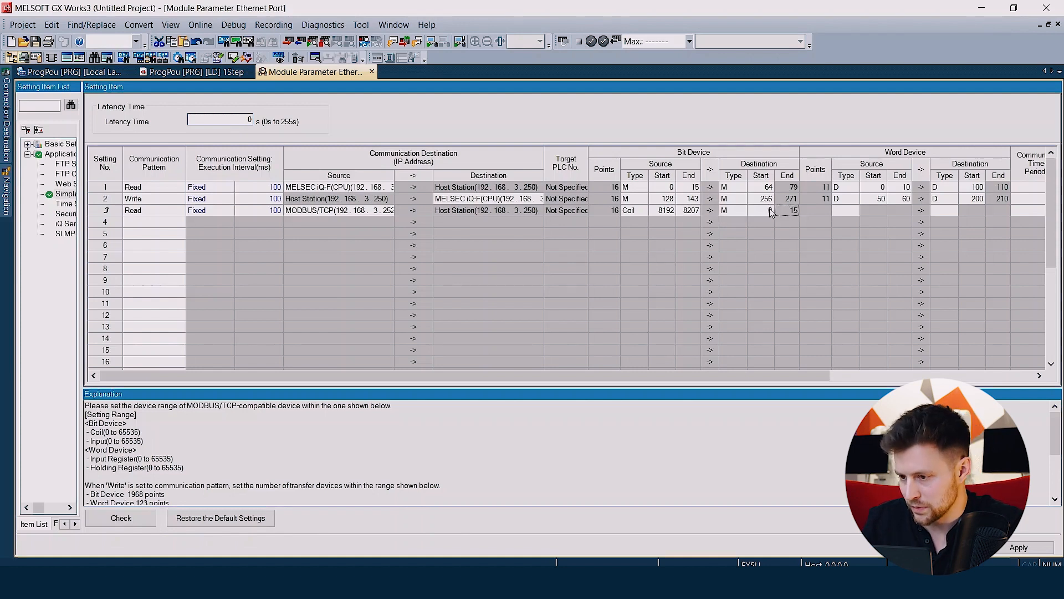
# - Set the word device source of setting 3 to type Holding Register, start 0, end 1
pyautogui.click(840, 211)
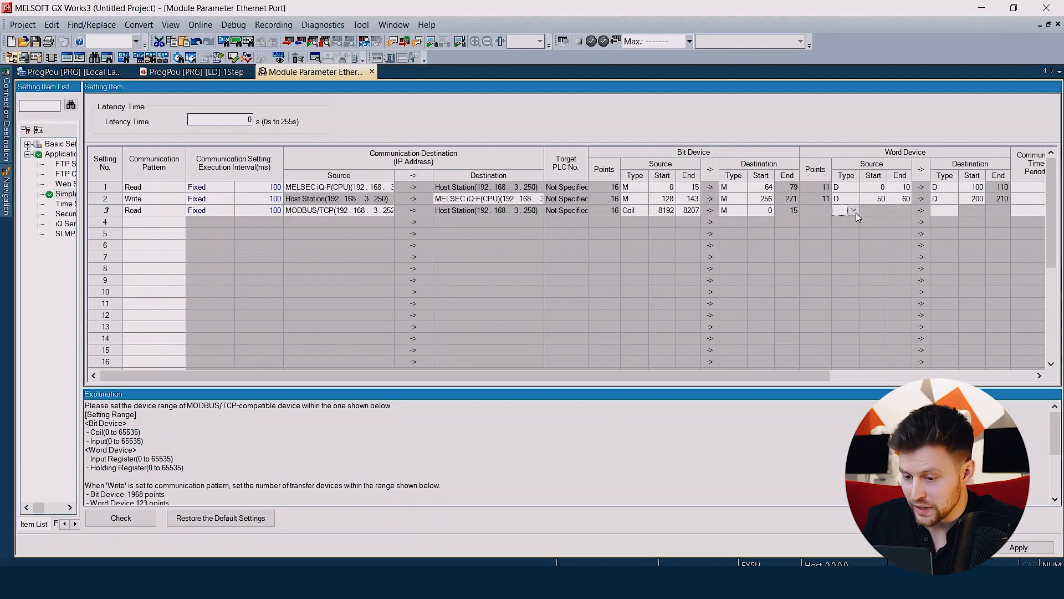
pyautogui.click(854, 210)
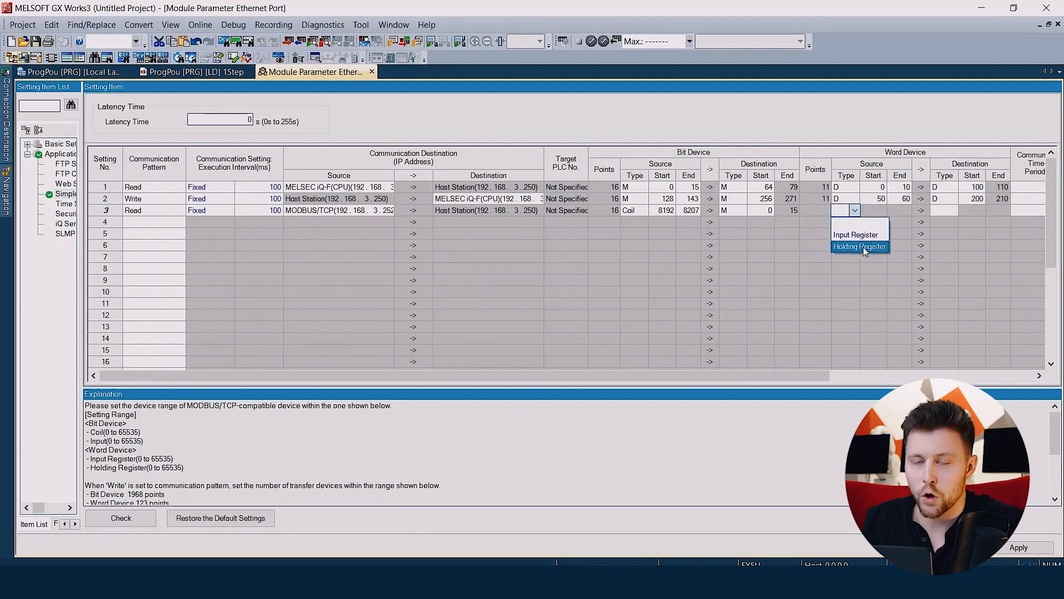
pyautogui.click(864, 247)
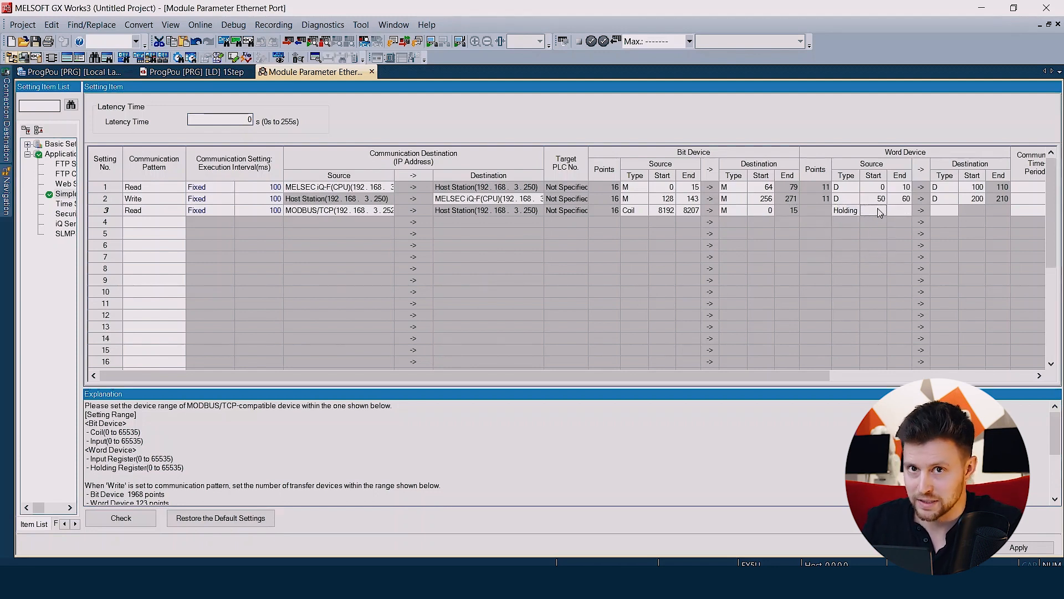
pyautogui.write('0')
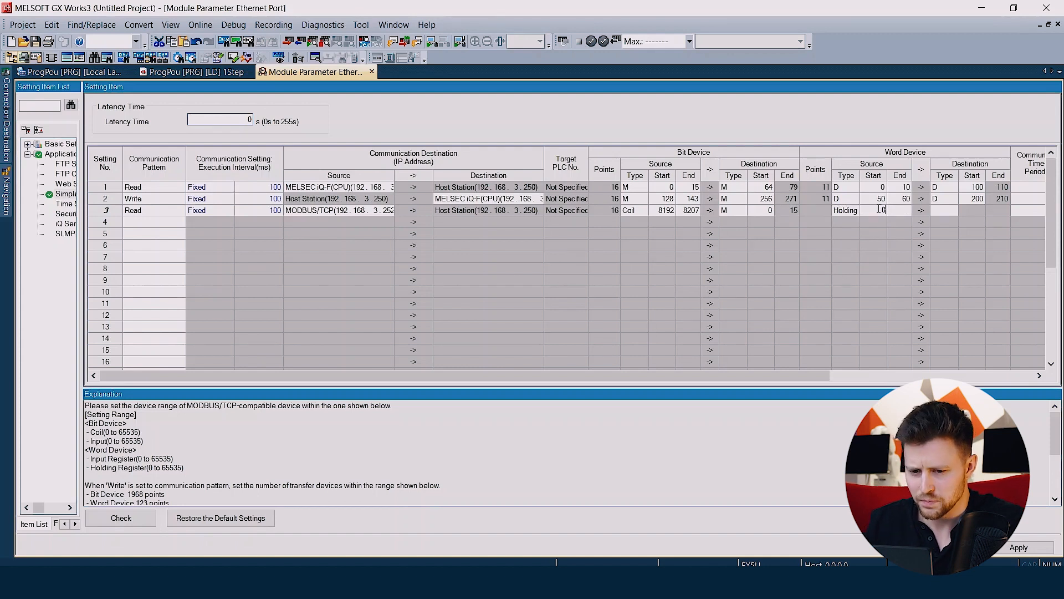
pyautogui.click(899, 211)
pyautogui.write('1')
# - Set the word device destination of setting 3 to type D with start 0
pyautogui.click(950, 212)
pyautogui.click(952, 212)
pyautogui.click(946, 222)
pyautogui.click(976, 215)
pyautogui.write('0')
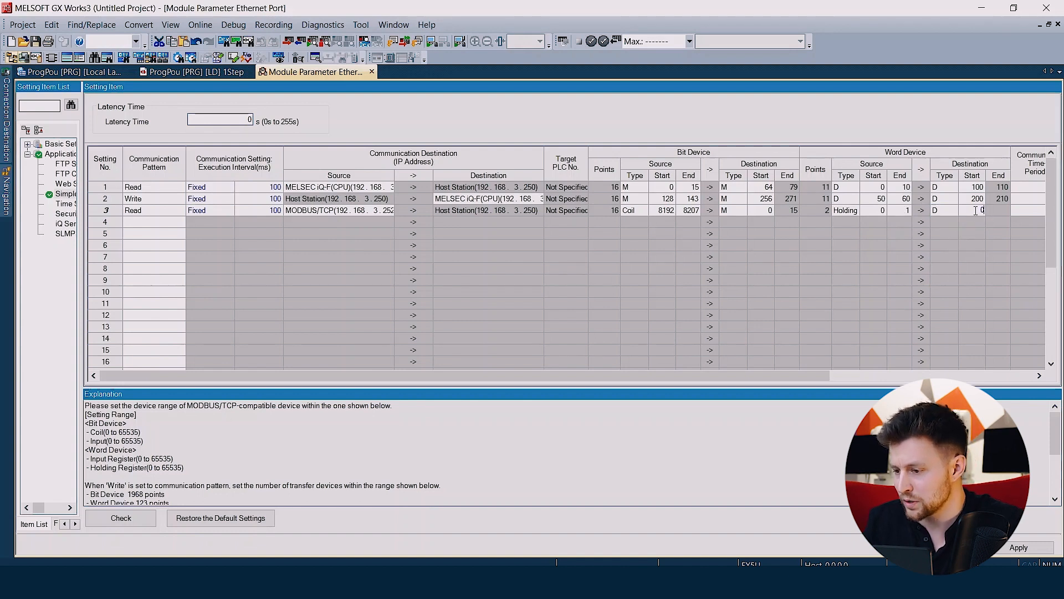
# - Add setting 4 with the Read communication pattern and choose SIEMENS S7 series as its source device type
pyautogui.press('Tab')
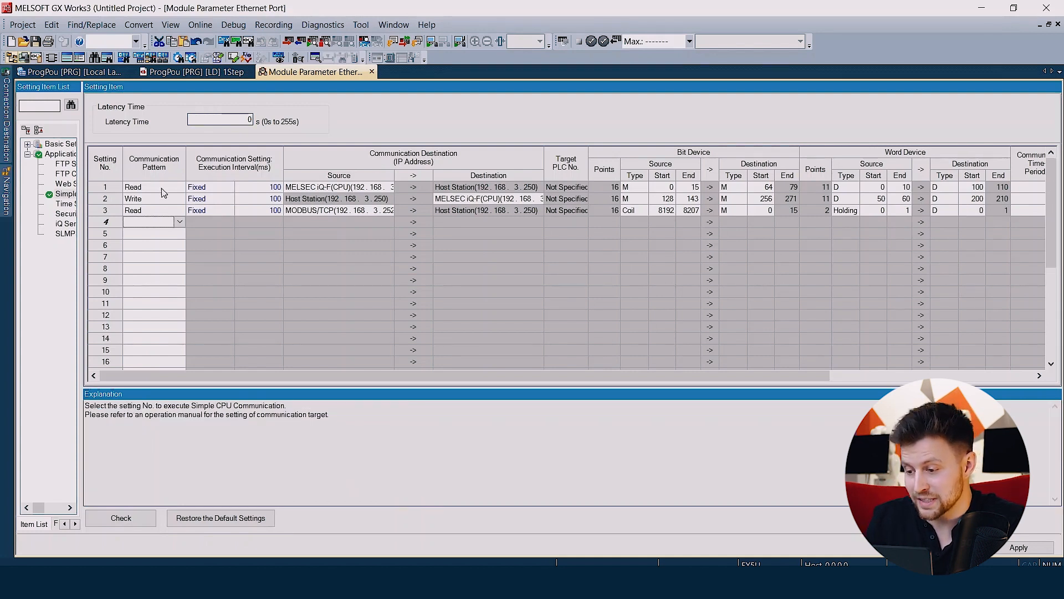
pyautogui.click(180, 223)
pyautogui.click(156, 246)
pyautogui.click(354, 222)
pyautogui.click(388, 222)
pyautogui.click(524, 243)
pyautogui.click(653, 243)
pyautogui.scroll(-1, 602, 277)
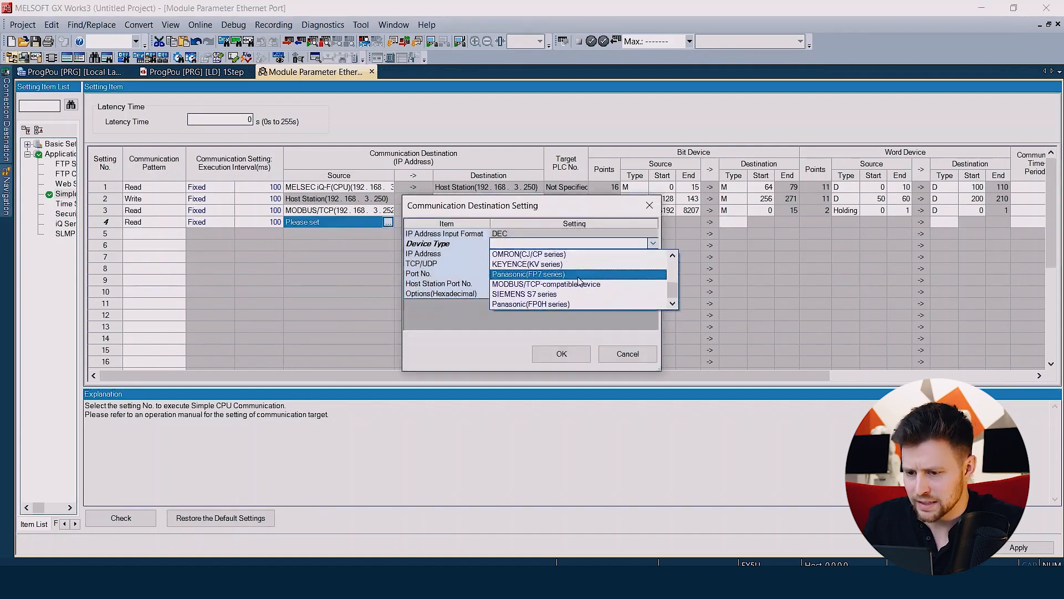
pyautogui.click(558, 288)
# - Set the source IP address of setting 4 to 192.168.3.253 and its host station port number to 5001
pyautogui.click(491, 255)
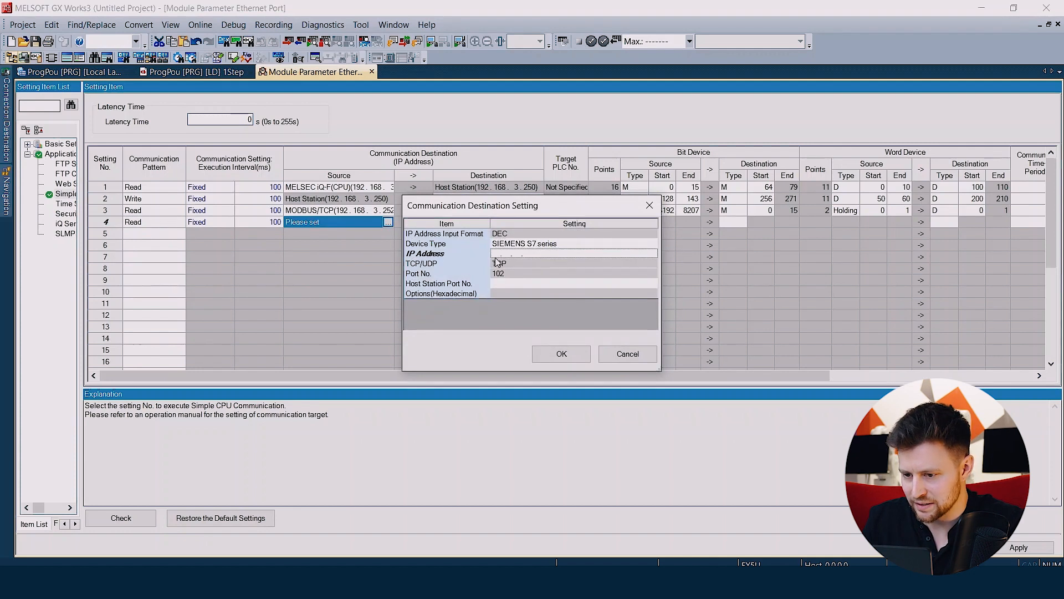
pyautogui.write('192. 168.  3. 253')
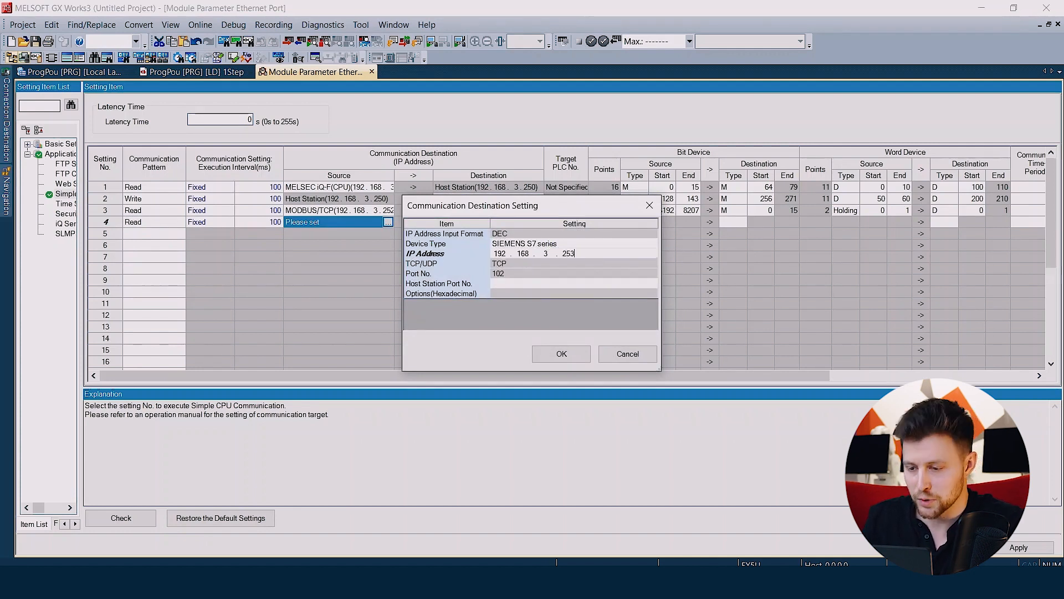
pyautogui.click(511, 288)
pyautogui.write('5001')
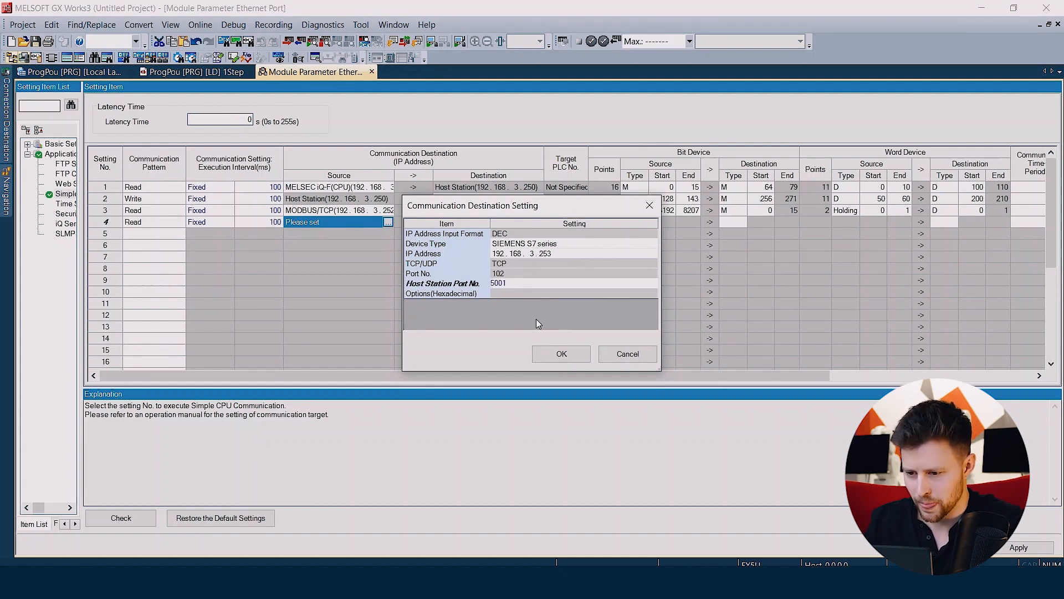
pyautogui.click(546, 354)
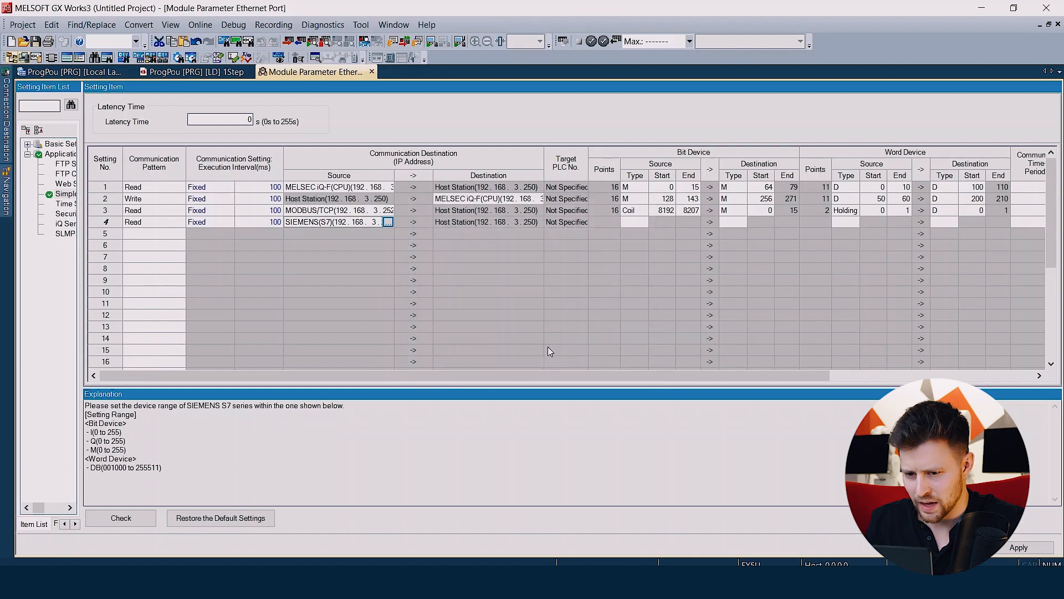
# - Set the bit device source of setting 4 to type I, start 0, end 1
pyautogui.click(637, 224)
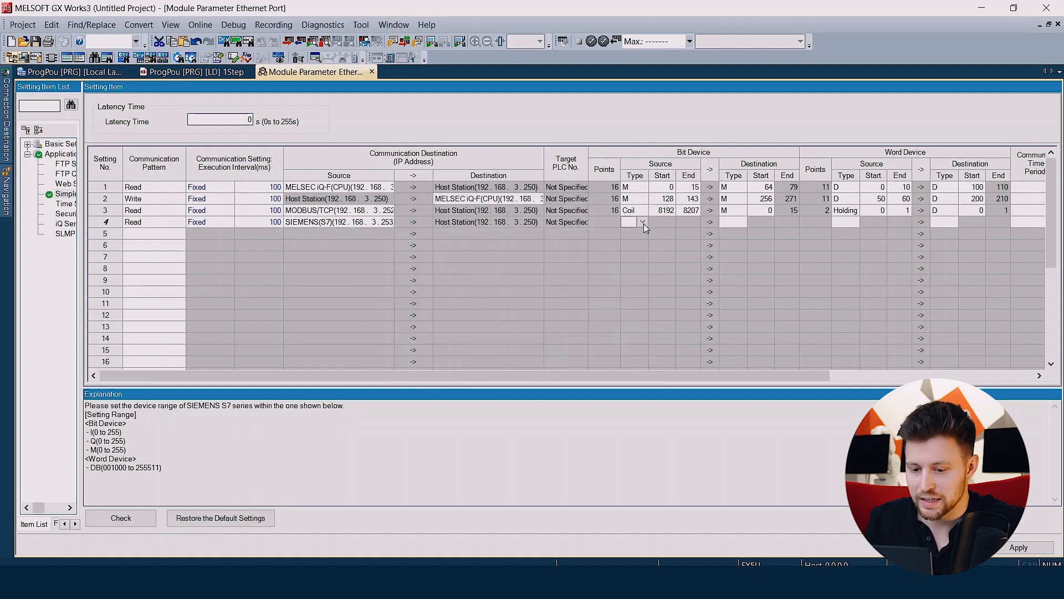
pyautogui.click(644, 224)
pyautogui.click(643, 244)
pyautogui.click(669, 222)
pyautogui.write('0')
pyautogui.press('Tab')
pyautogui.write('1')
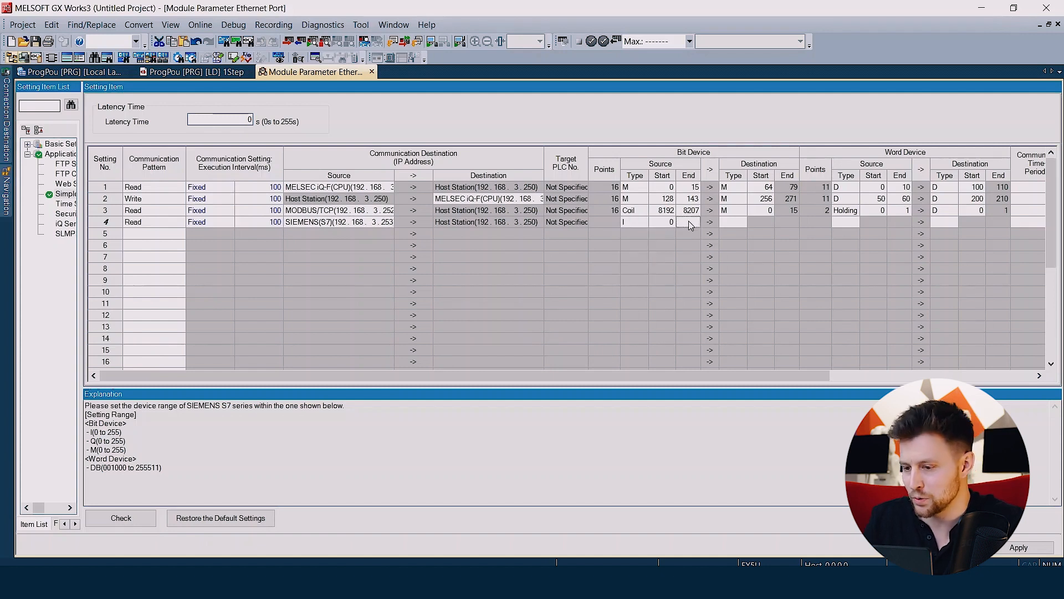
# - Set the bit device destination of setting 4 to type M with start 16
pyautogui.click(727, 223)
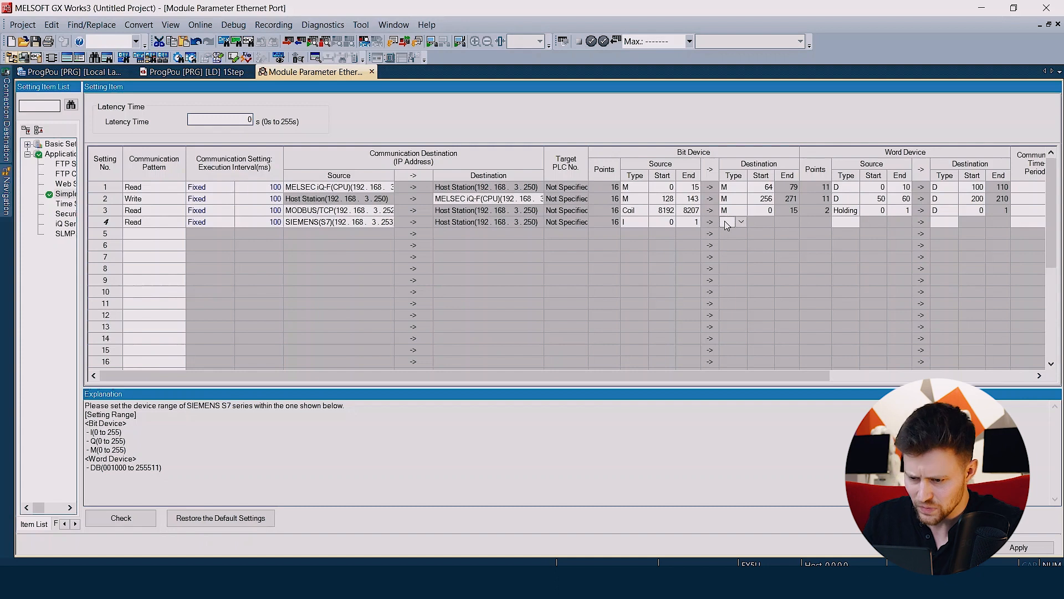
pyautogui.write('M')
pyautogui.click(763, 226)
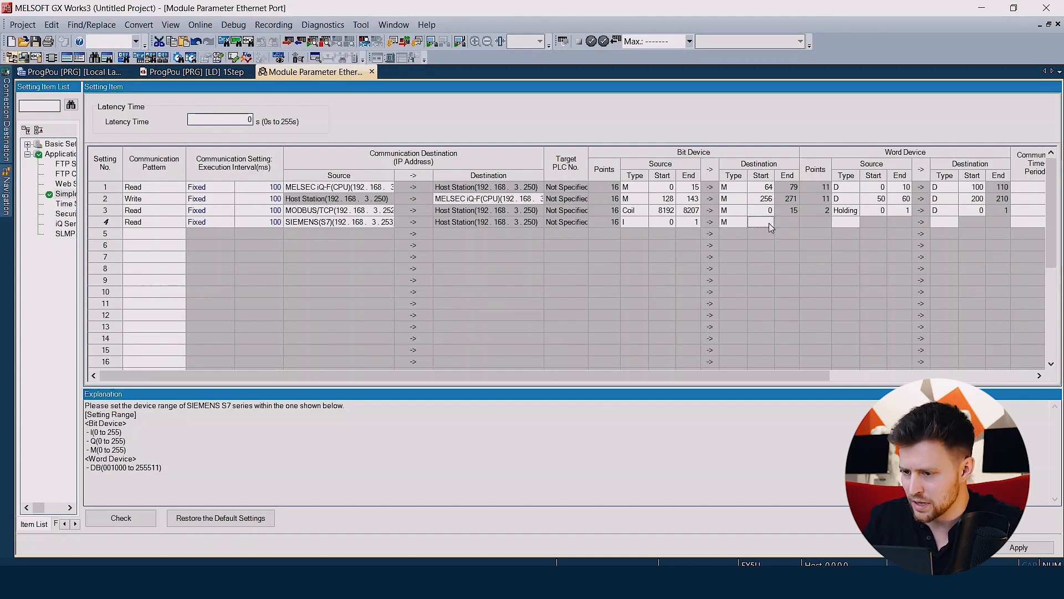
pyautogui.write('16')
pyautogui.press('Tab')
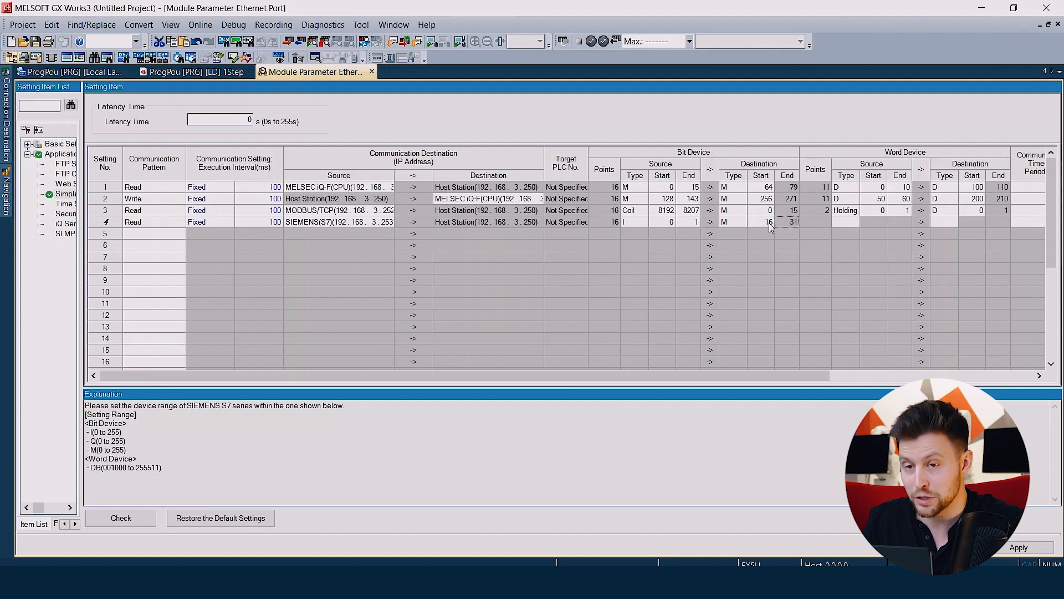
pyautogui.write('I')
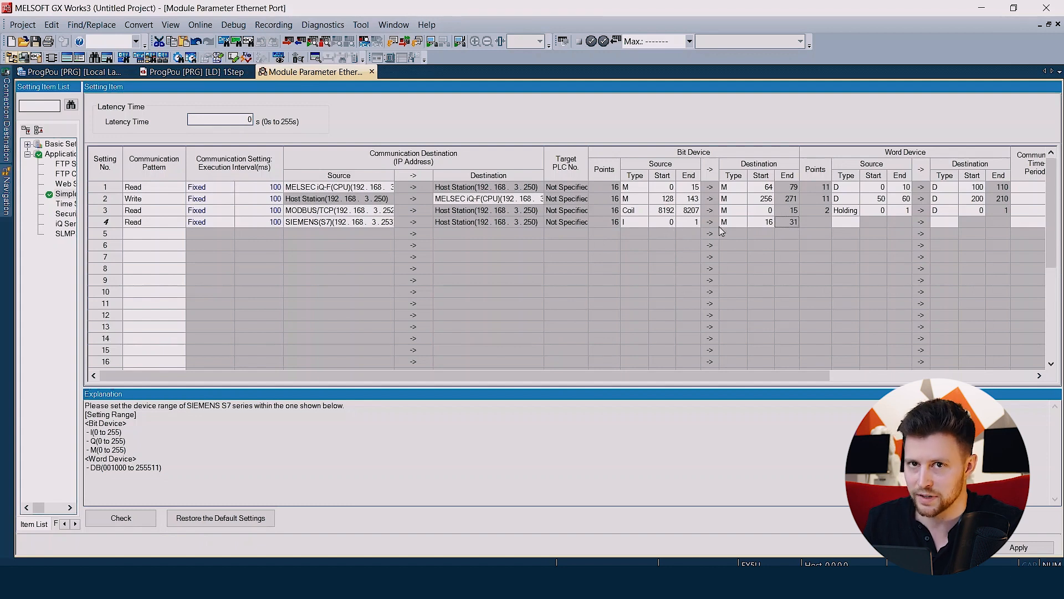
# - Set the word device source of setting 4 to type DB, start 1000, end 1001
pyautogui.click(853, 223)
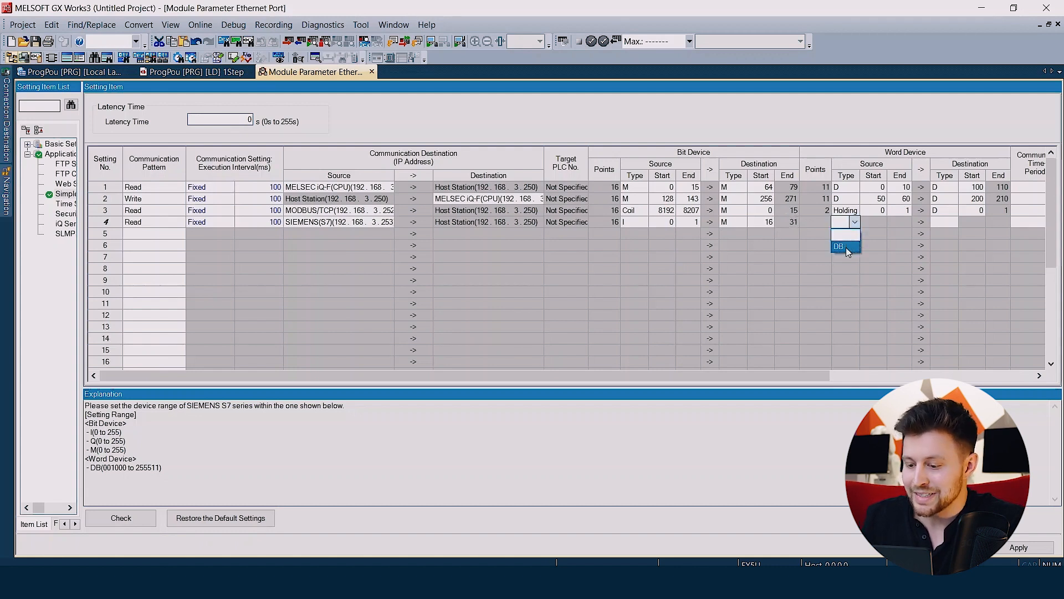
pyautogui.click(847, 247)
pyautogui.click(878, 222)
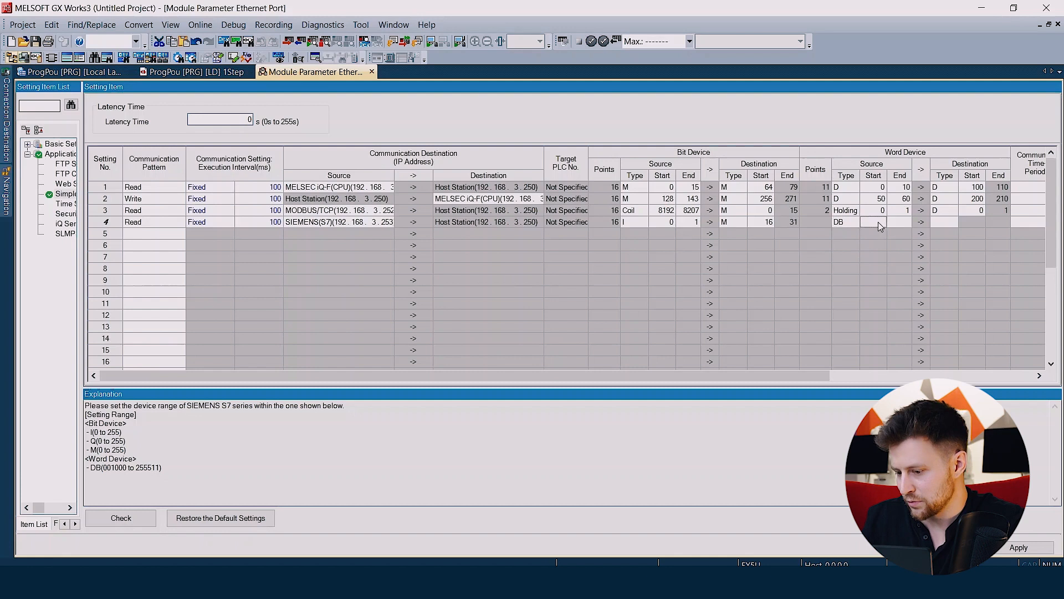
pyautogui.write('1000')
pyautogui.click(909, 227)
pyautogui.write('100')
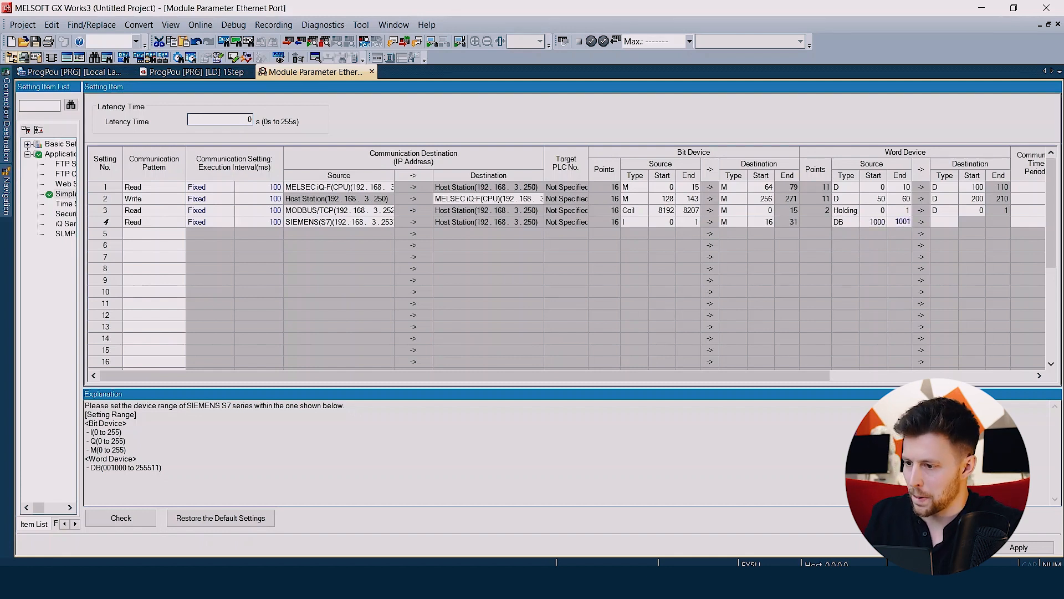
# - Set the word device destination of setting 4 to type D with start 50, and apply the communication settings
pyautogui.click(945, 227)
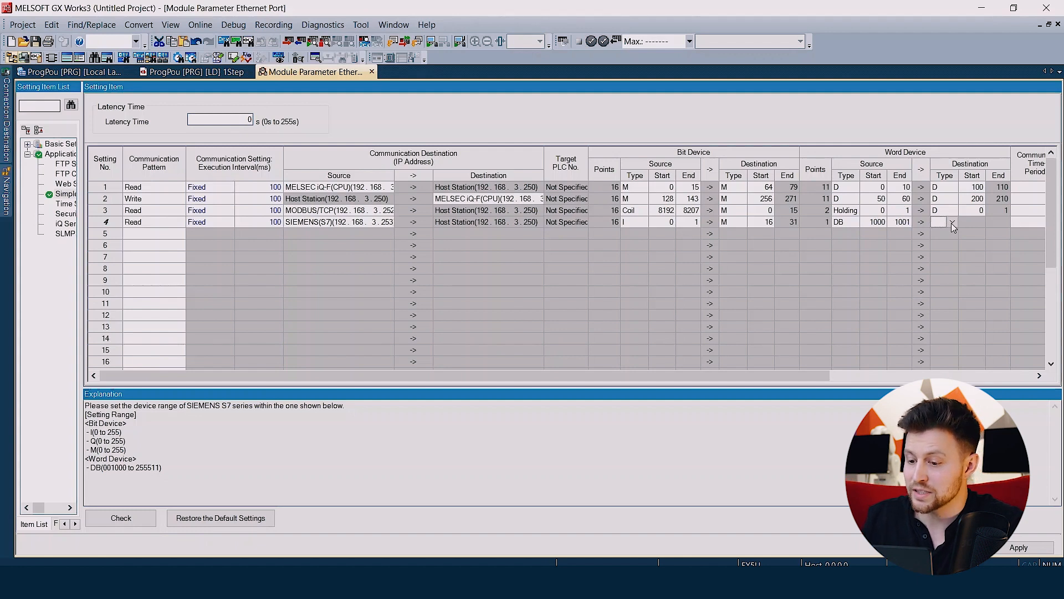
pyautogui.click(953, 223)
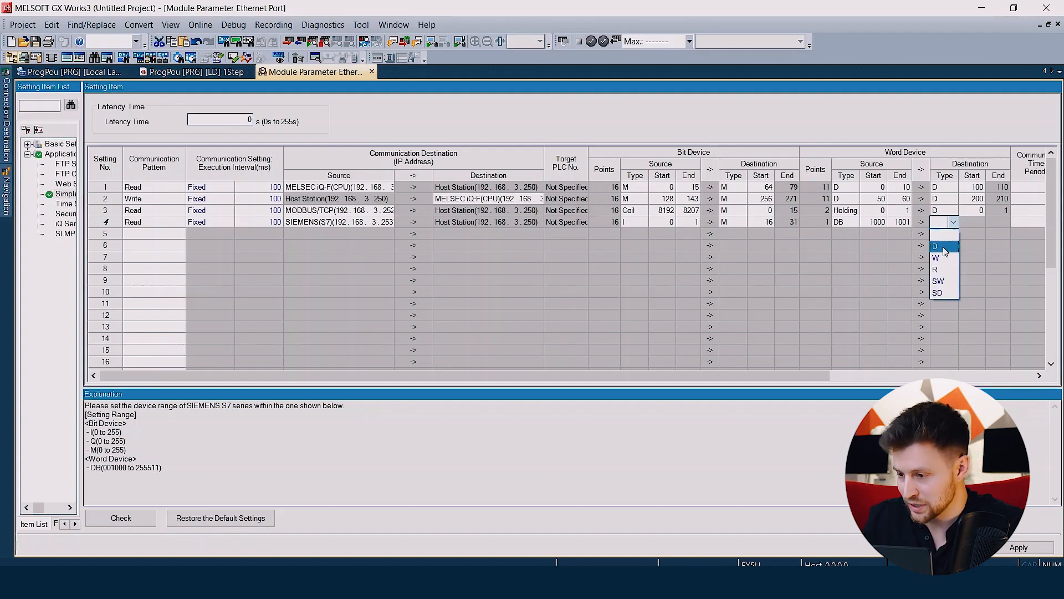
pyautogui.click(945, 247)
pyautogui.click(980, 223)
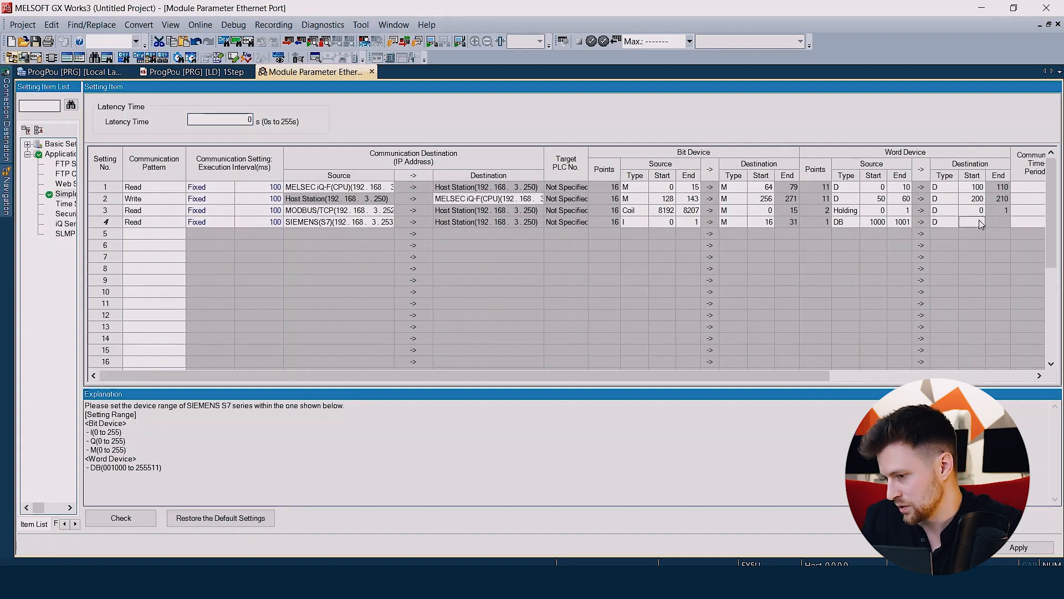
pyautogui.click(981, 222)
pyautogui.press('Tab')
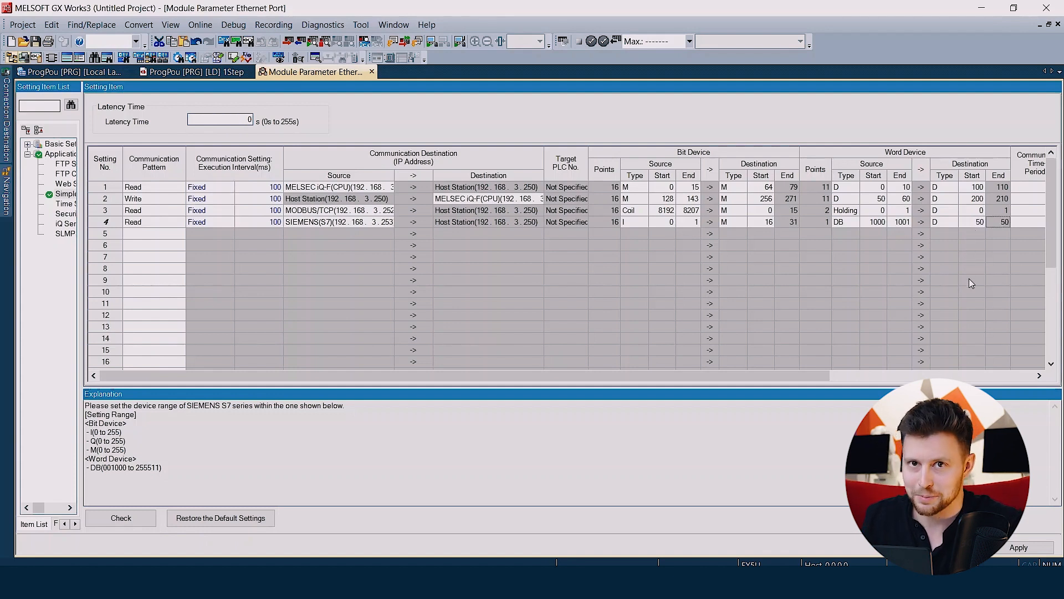
pyautogui.click(998, 551)
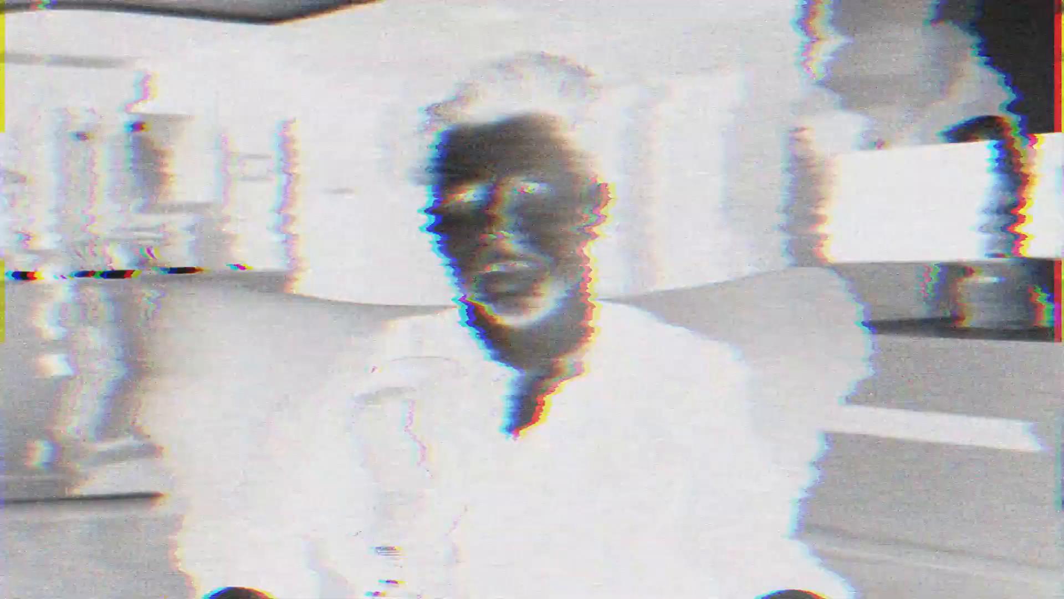